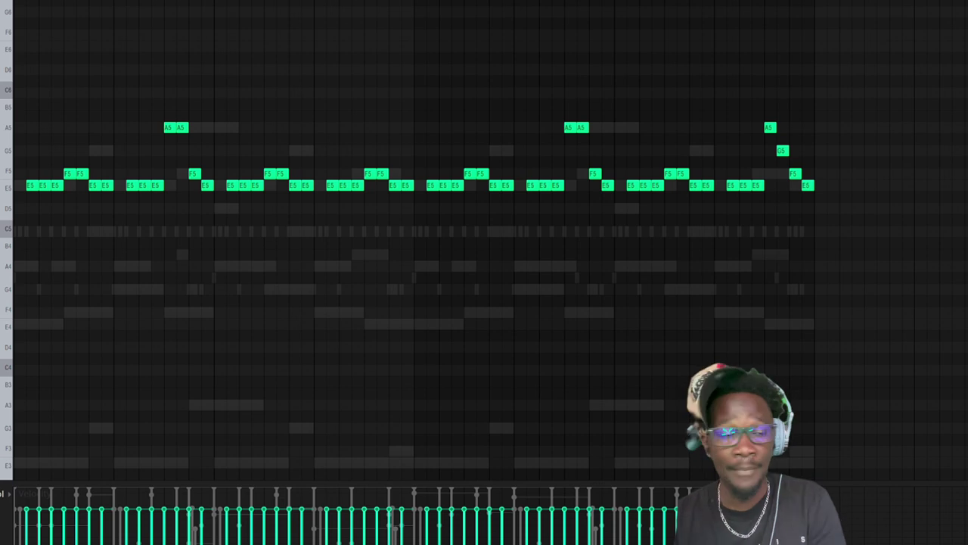
- Play back the FL Keys #2 melody and select its note groups in the first two bars to examine the phrasing
key("space")
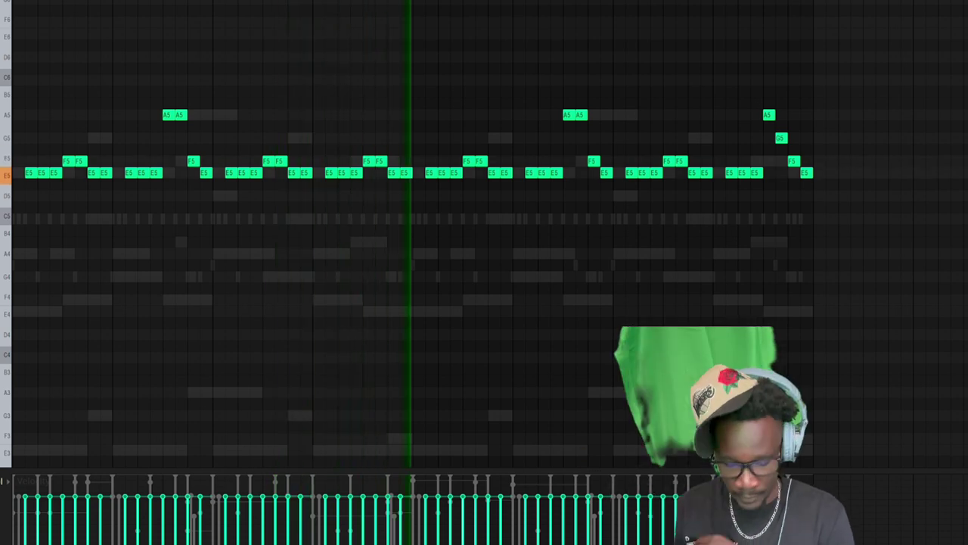
key("space")
left_click_drag(71, 120, 147, 218)
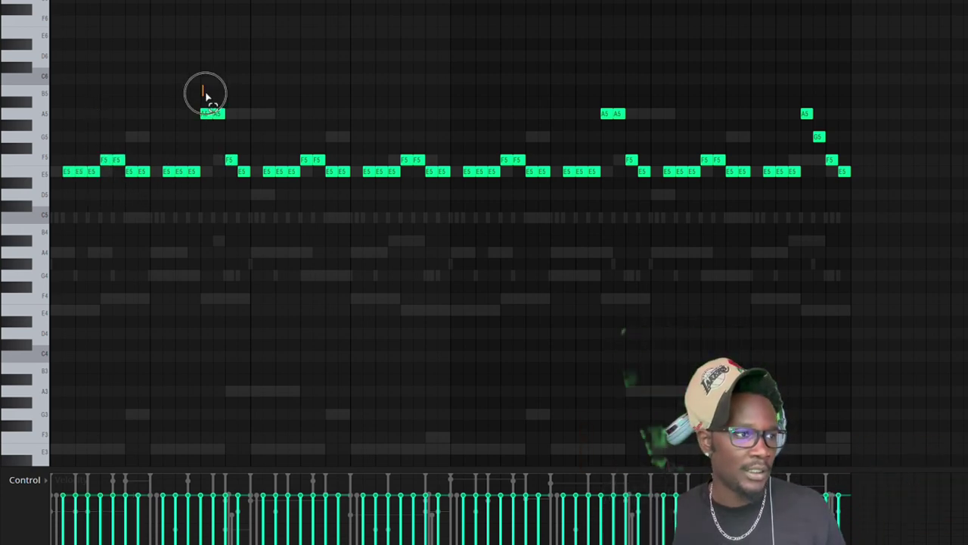
left_click_drag(205, 93, 227, 121)
left_click_drag(98, 135, 141, 173)
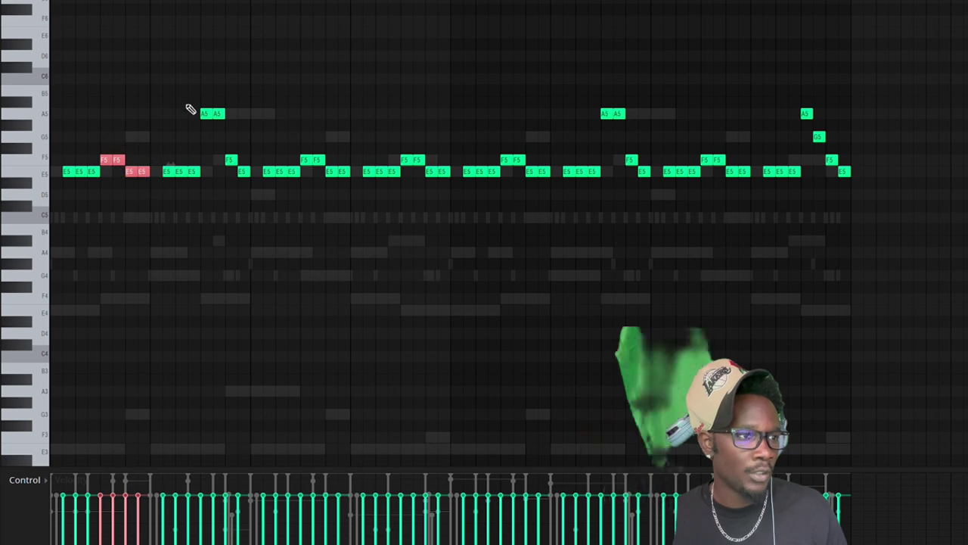
left_click_drag(184, 87, 240, 176)
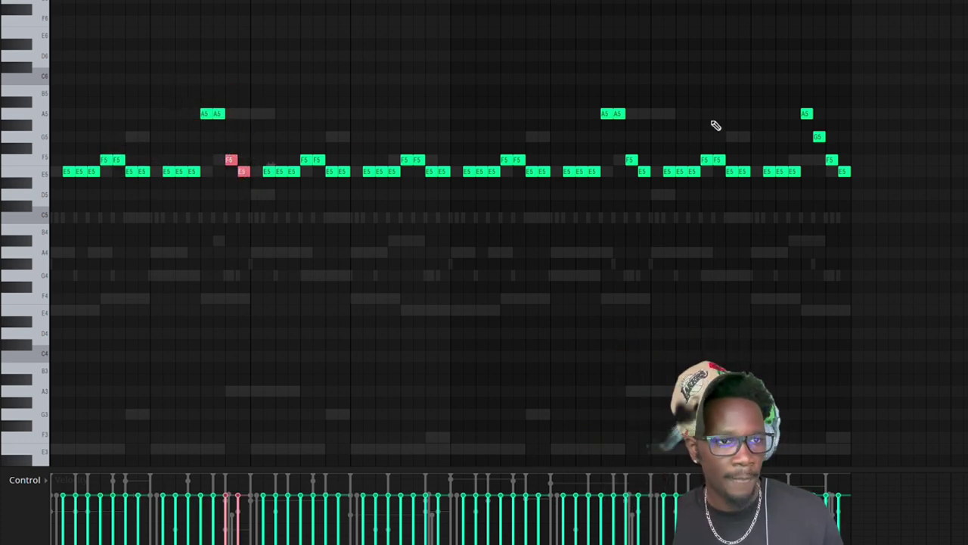
key("space")
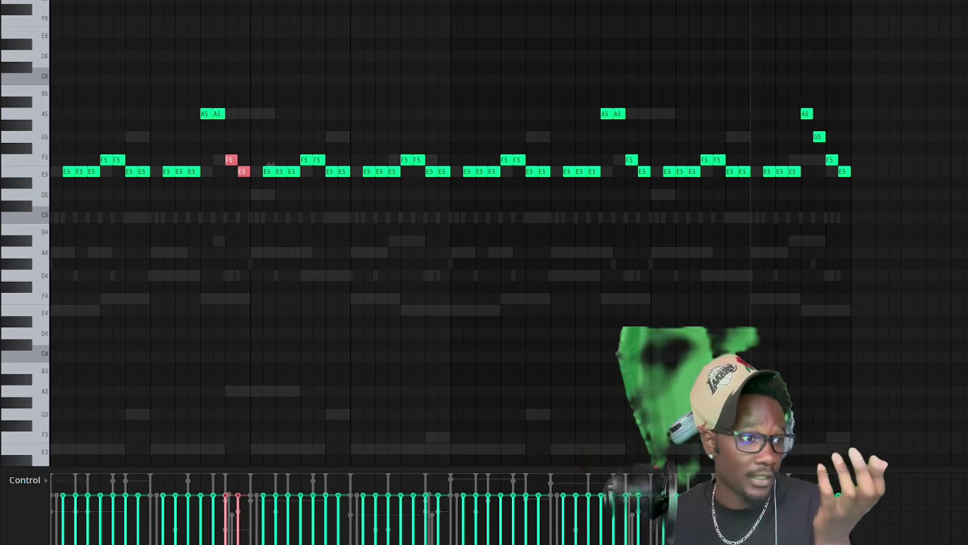
- Leave only channel 13 audible and view its bass notes in the piano roll
key("F6")
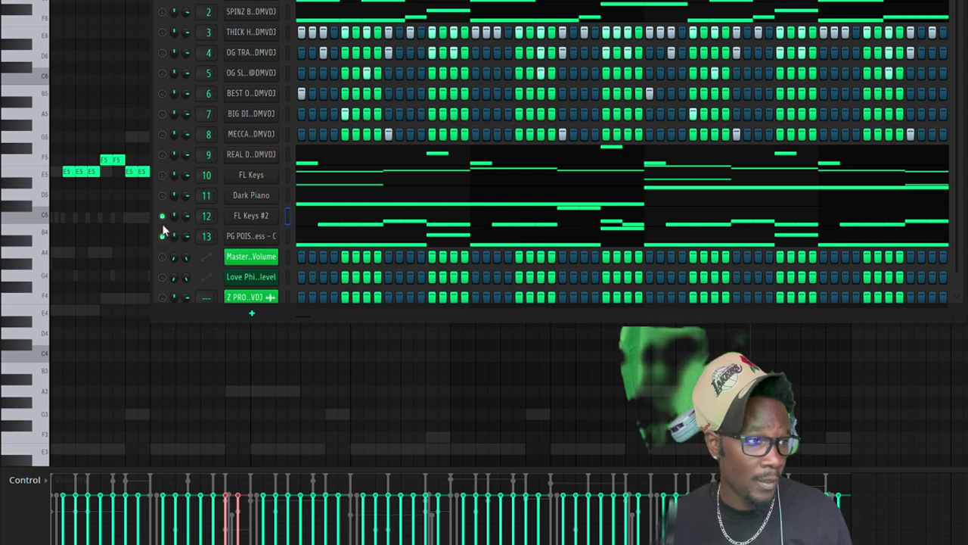
key("F5")
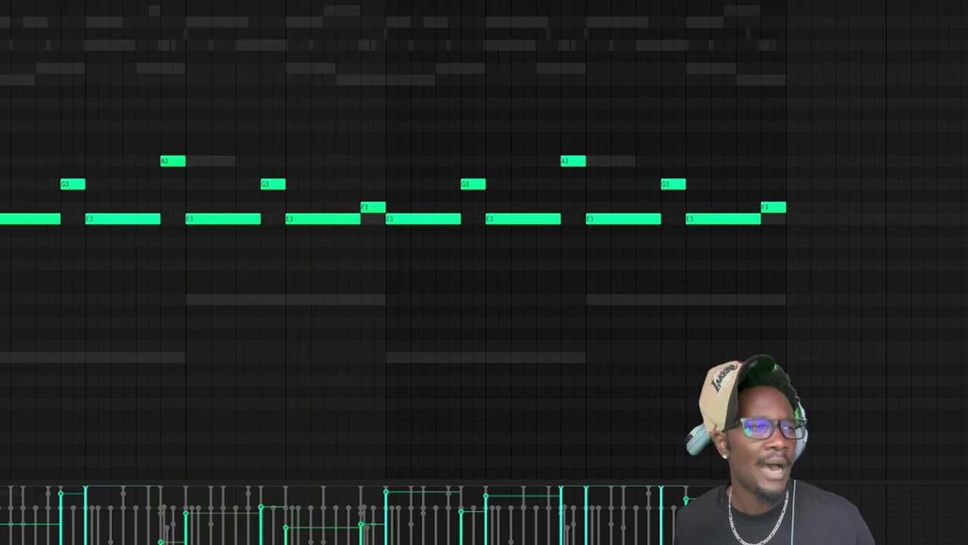
- Solo the REAL DEAL COMPACT BELL channel, view its notes in the piano roll, and play them back
key("F6")
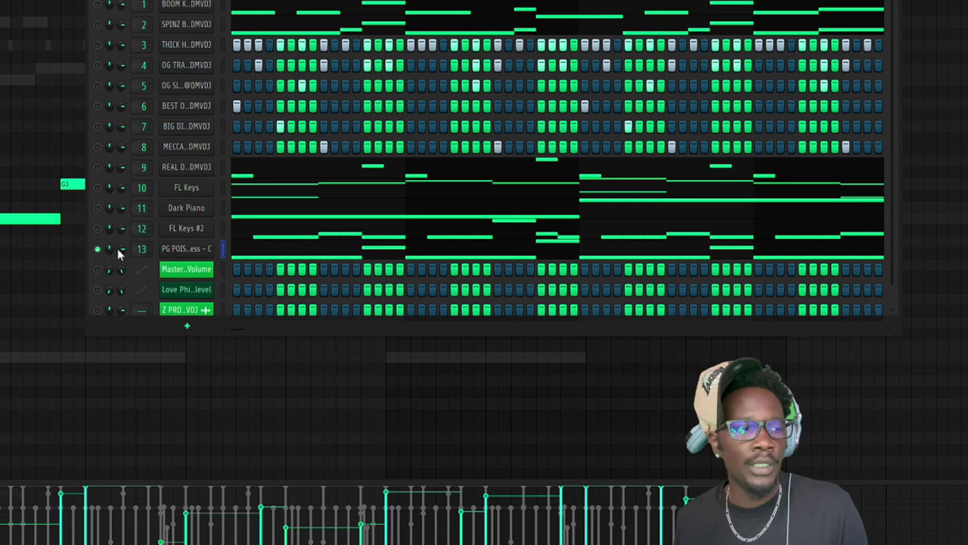
right_click(98, 179)
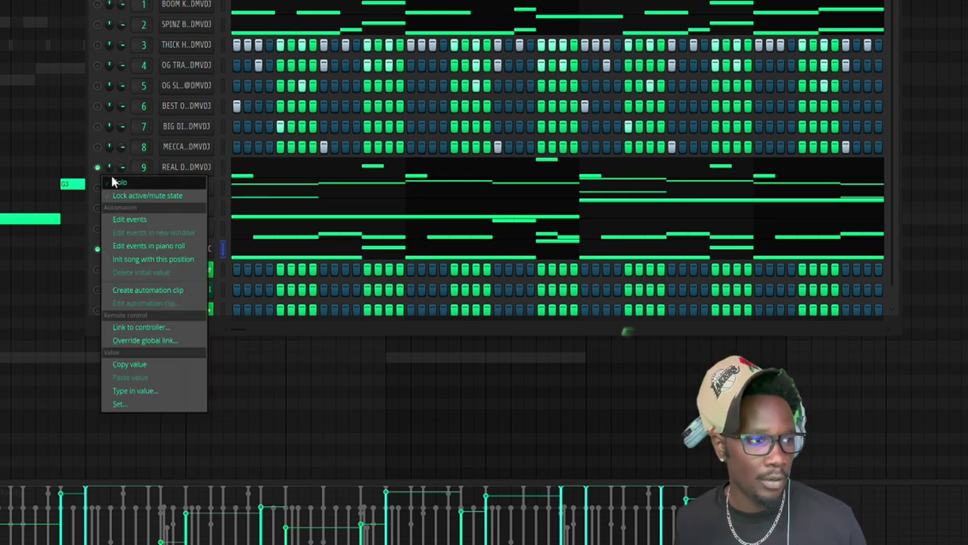
left_click(111, 177)
scroll(252, 175, "up", 5)
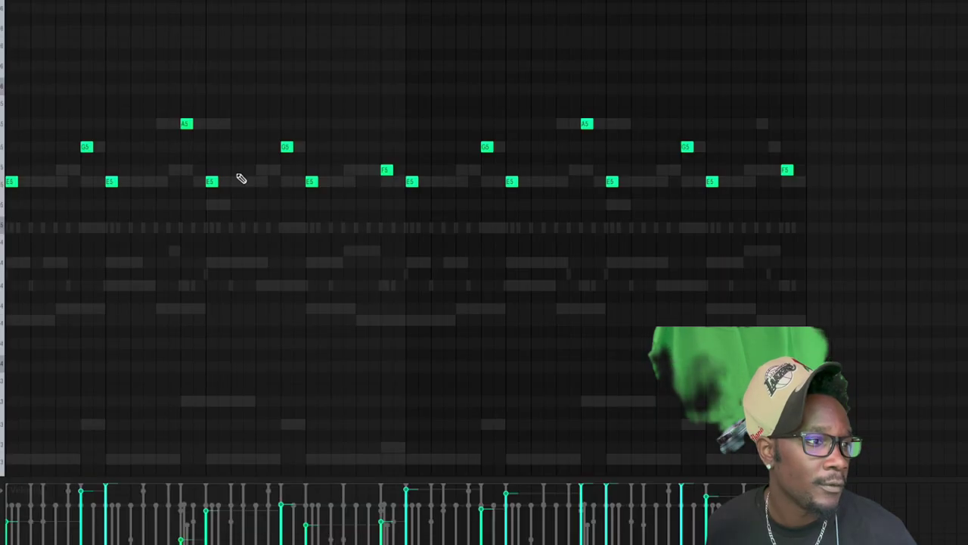
key("space")
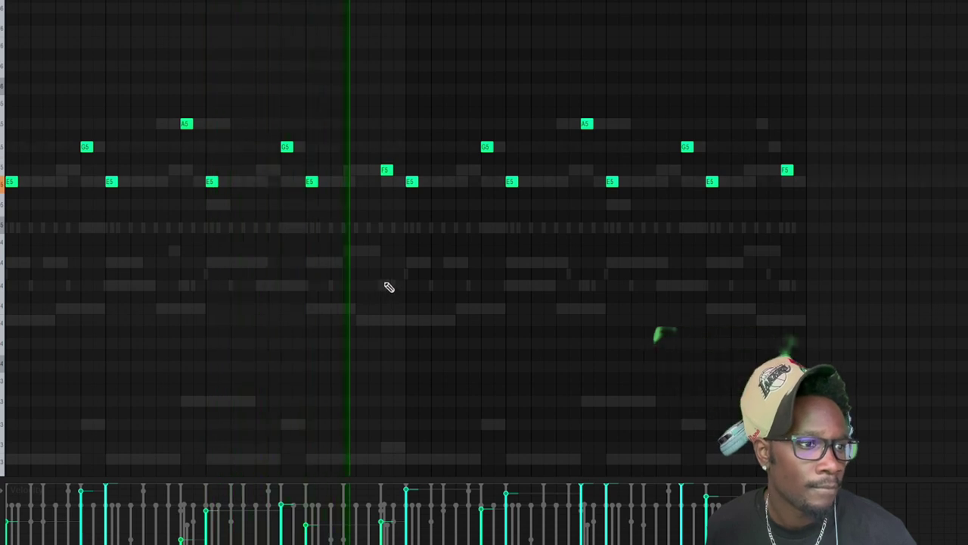
key("space")
- Isolate the THICK HAT channel and show its notes in the piano roll
key("F6")
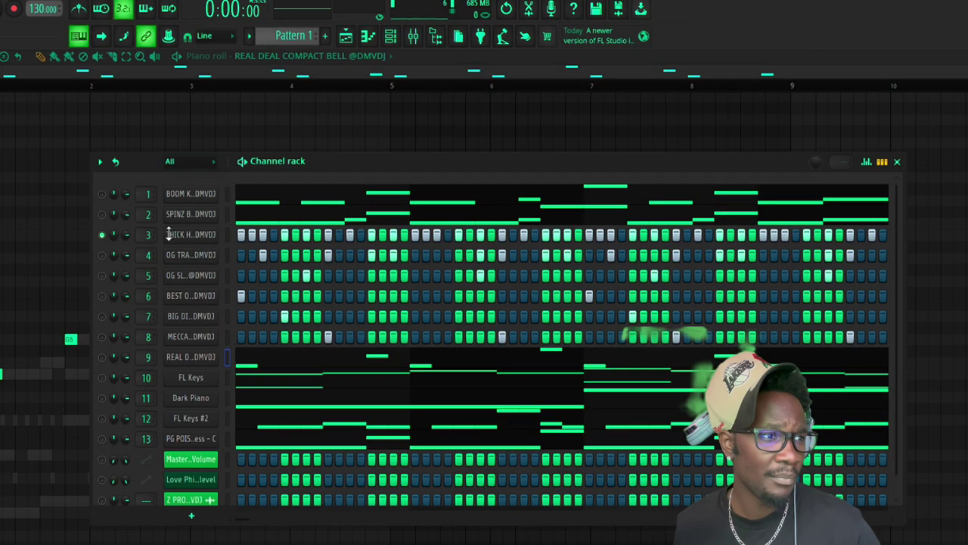
right_click(189, 234)
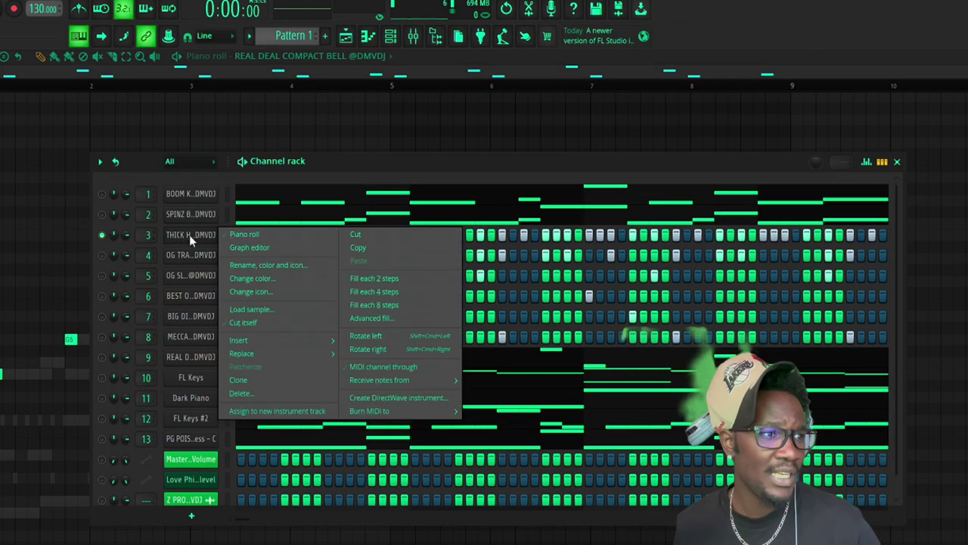
left_click(232, 233)
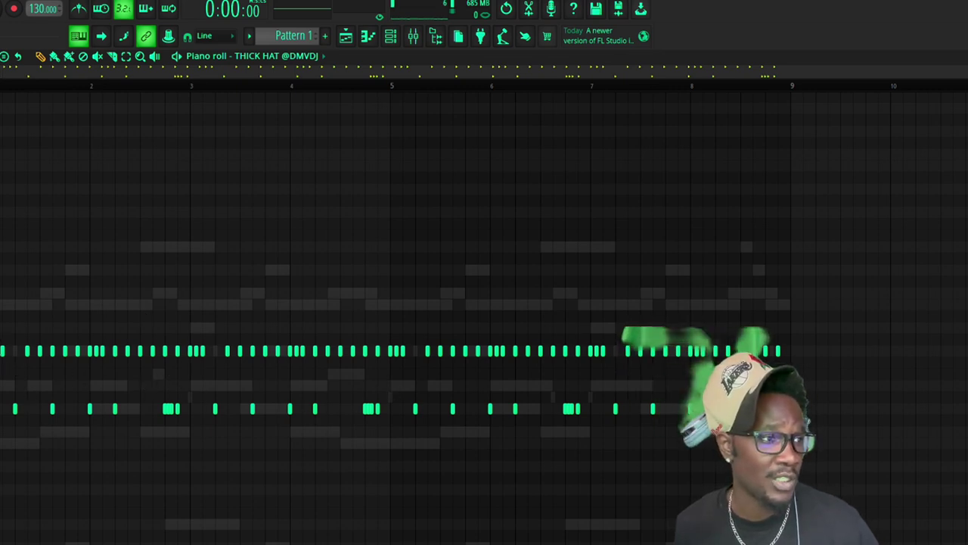
- Mute the lower row of THICK HAT notes and play back the upper row alone
key("t")
key("space")
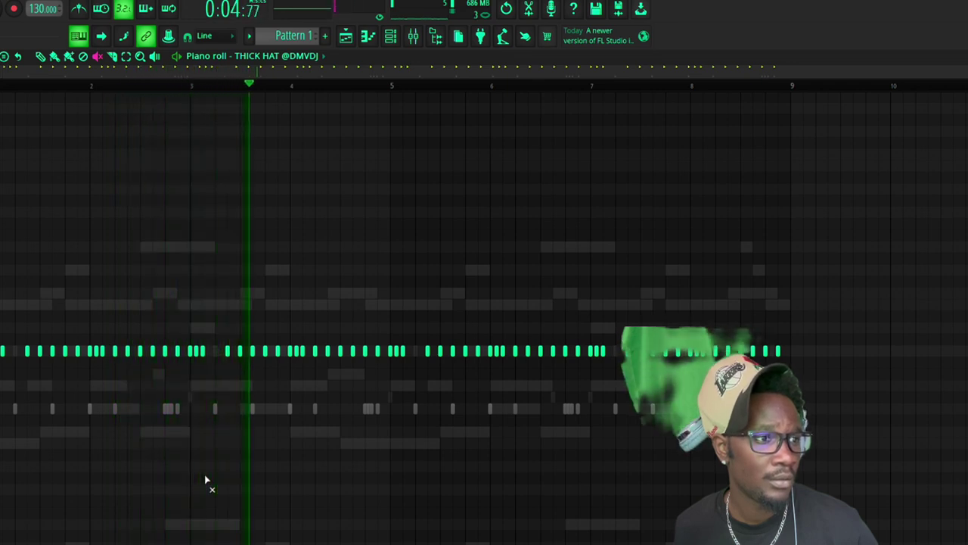
key("space")
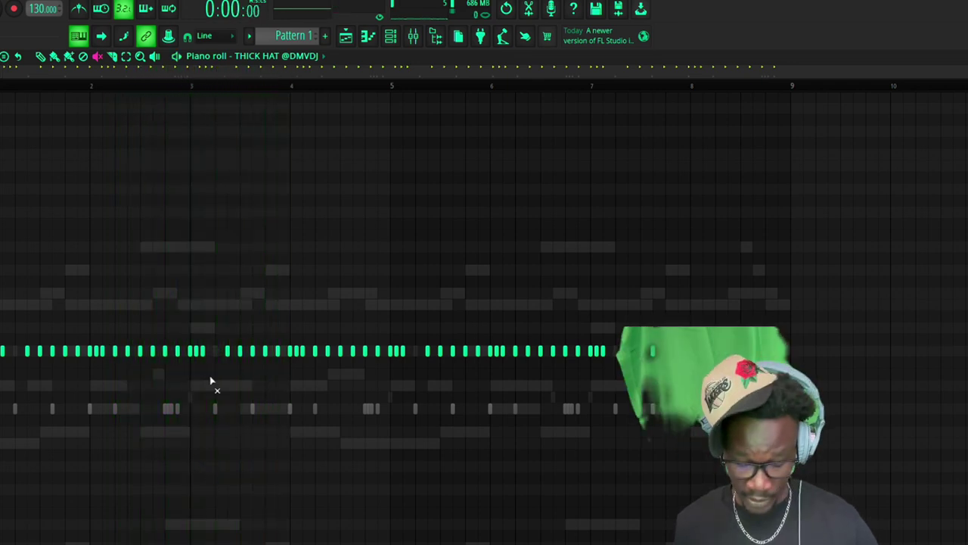
- Select the upper-row hi-hat notes of the first two bars and play back that pattern
left_click_drag(181, 364, 0, 287)
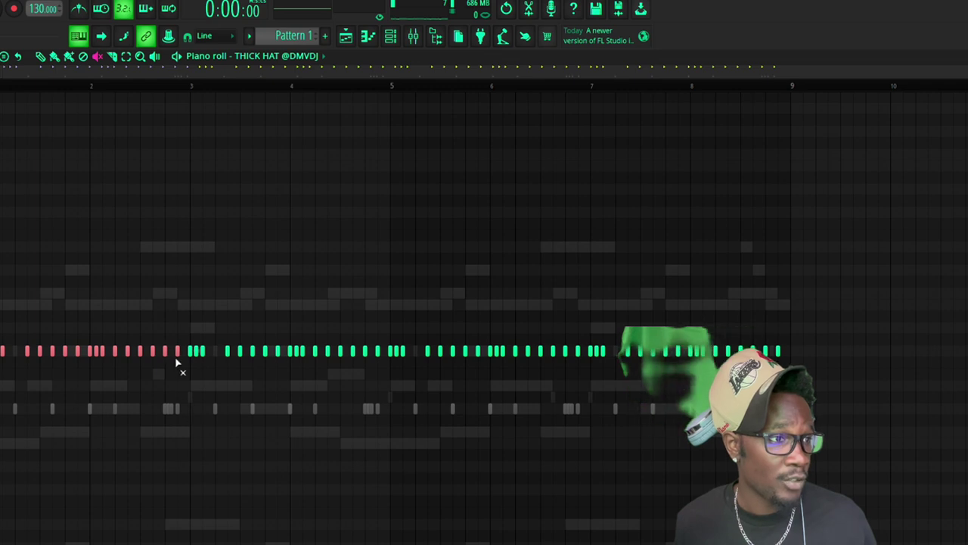
key("space")
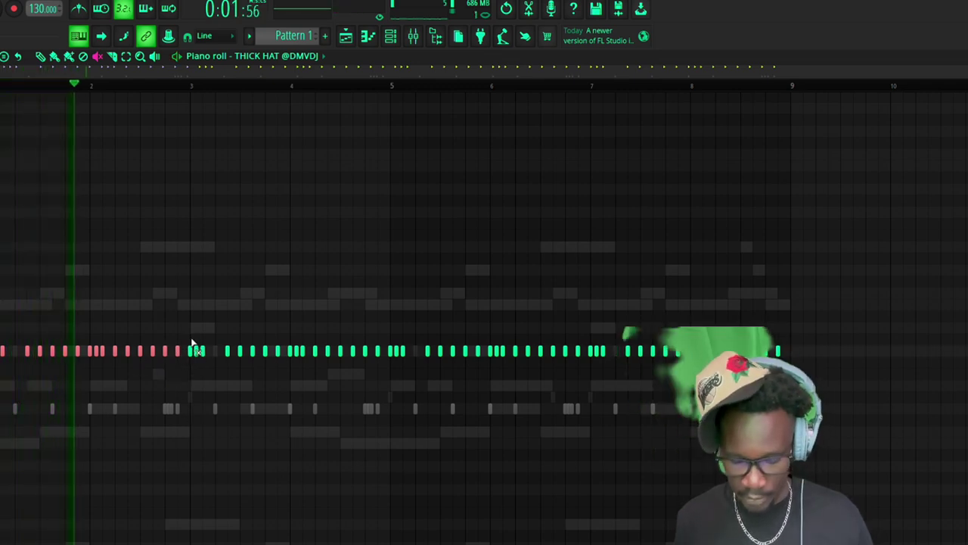
key("space")
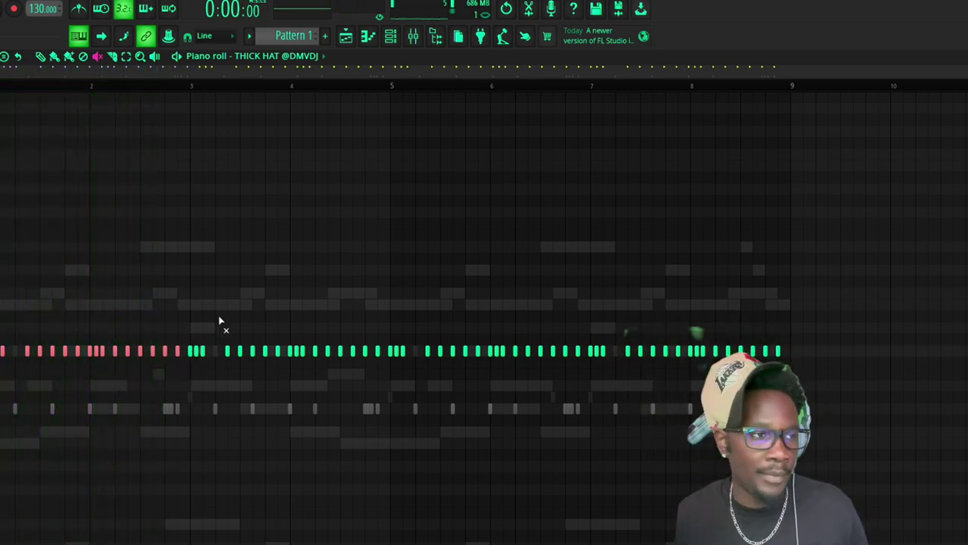
- Unmute the lower row of THICK HAT notes, play both rows together, and select the entire lower row
key("alt+m")
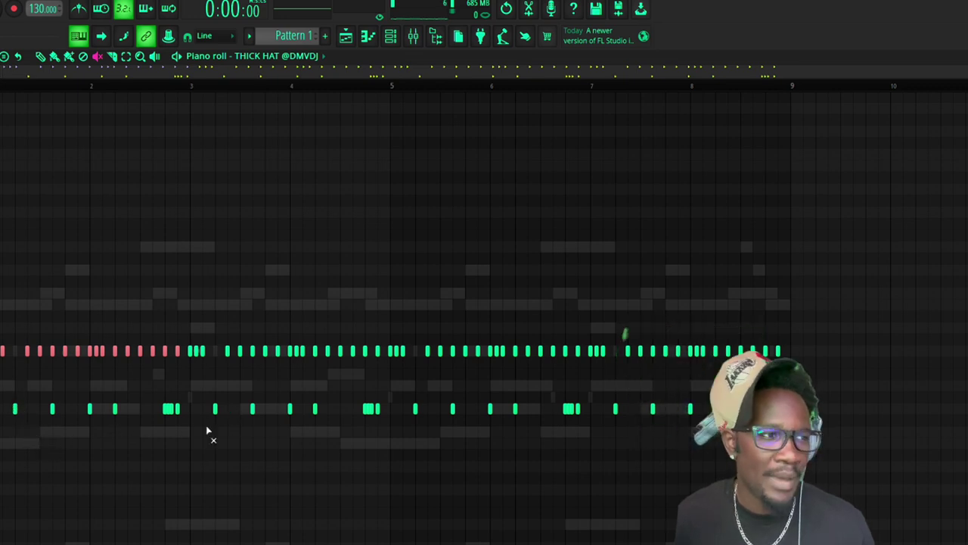
key("space")
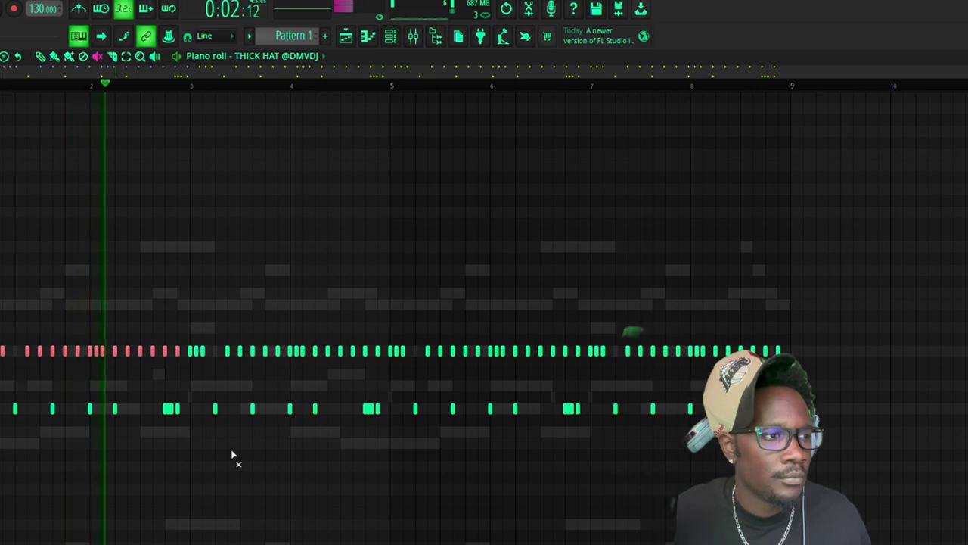
key("space")
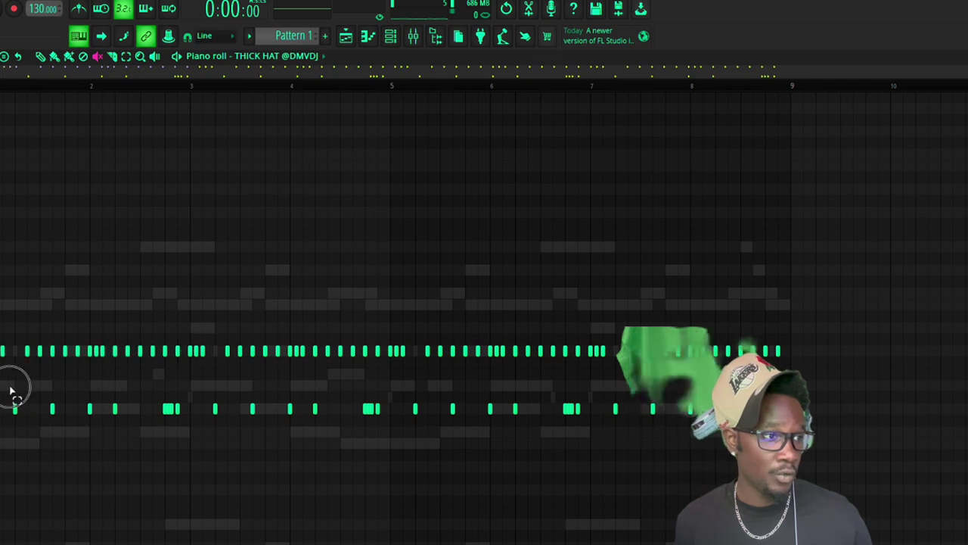
left_click_drag(13, 387, 853, 487)
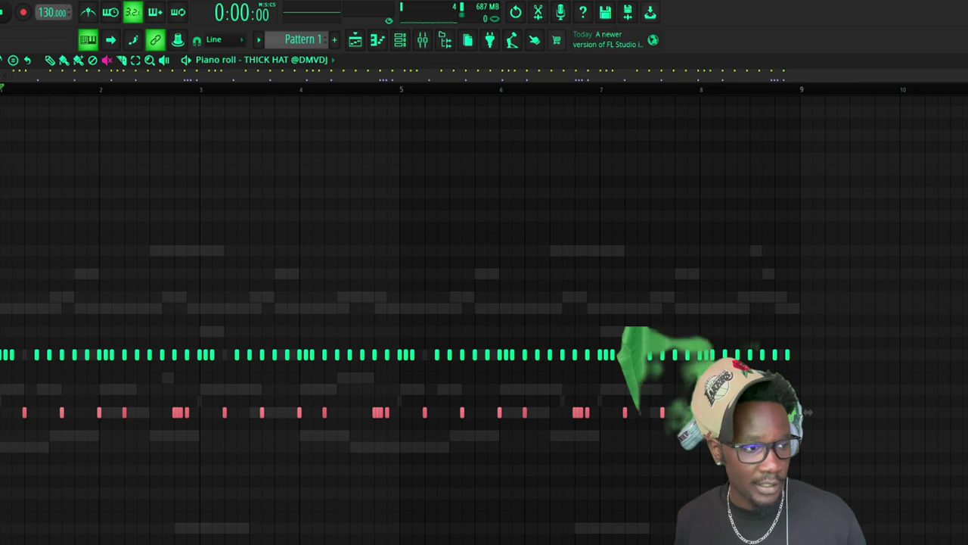
- Switch from the THICK HAT to the OG TRAP SNARE channel as the only audible one and show its notes in the piano roll
left_click(400, 39)
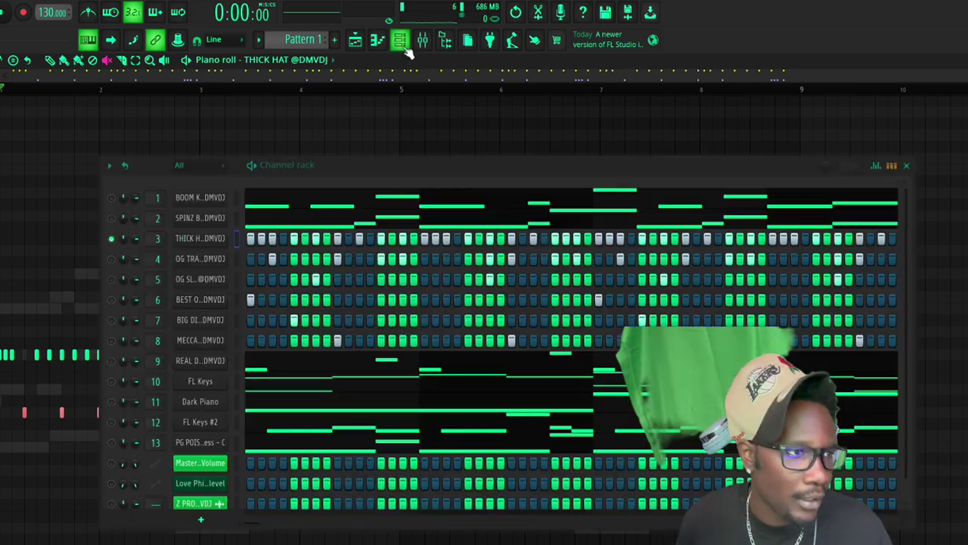
left_click(111, 259)
left_click(111, 258)
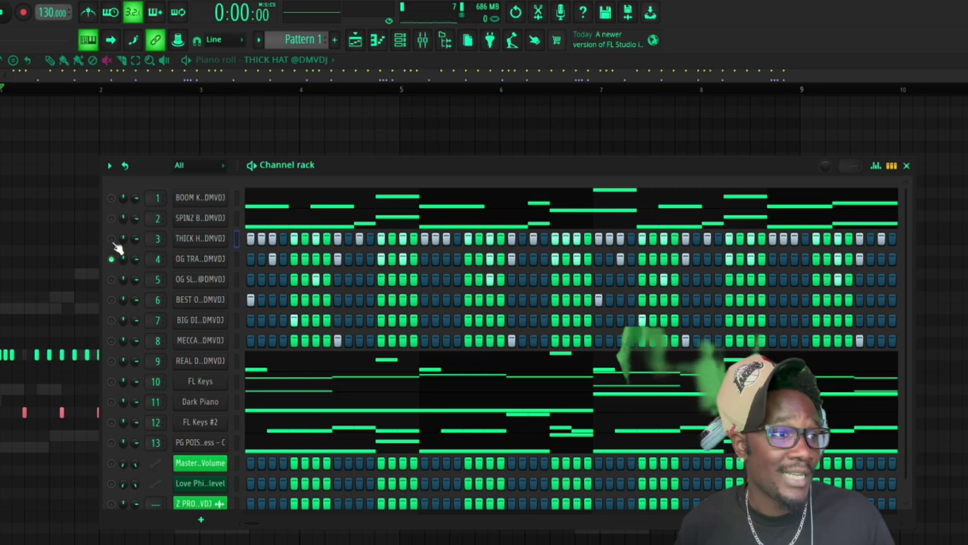
right_click(202, 258)
left_click(242, 263)
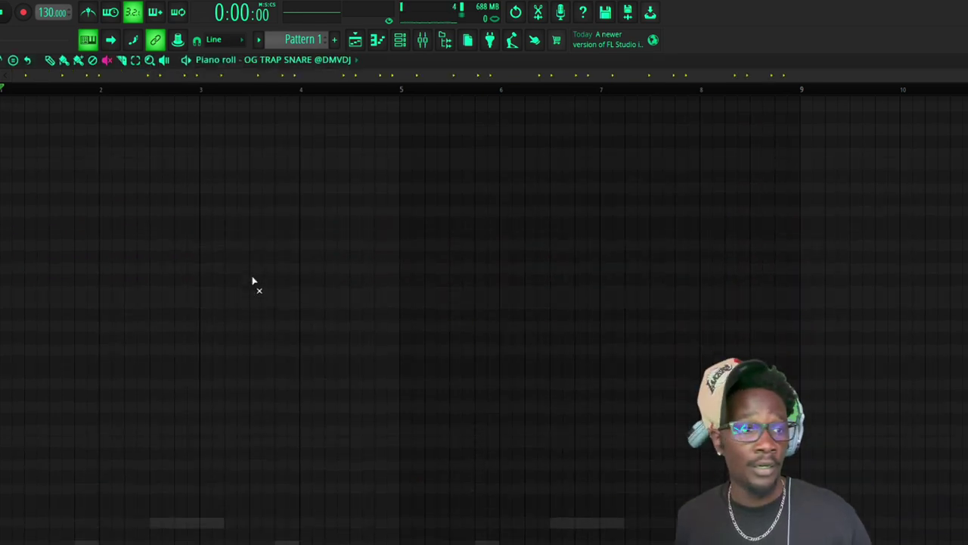
scroll(253, 275, "down", 5)
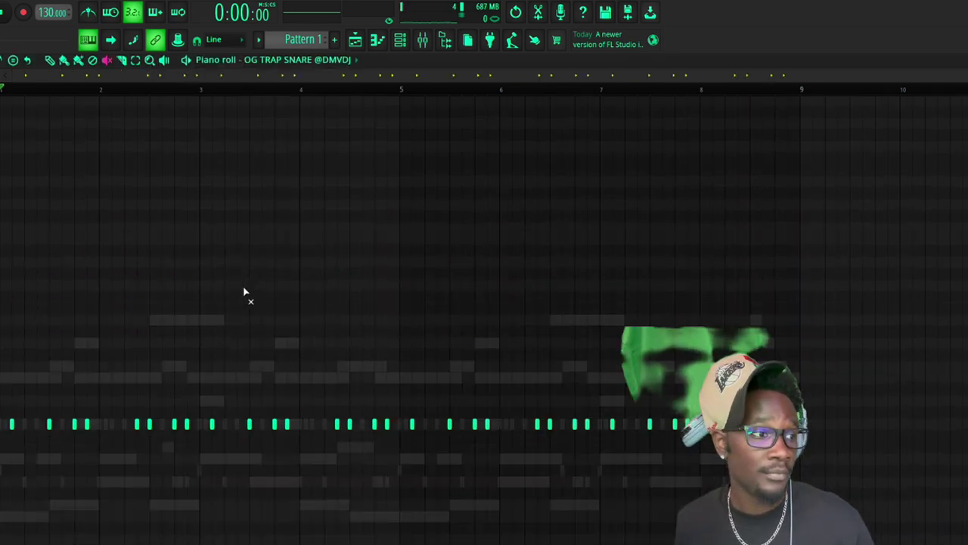
- Play back the OG TRAP SNARE pattern and select its notes in the first two bars
key("space")
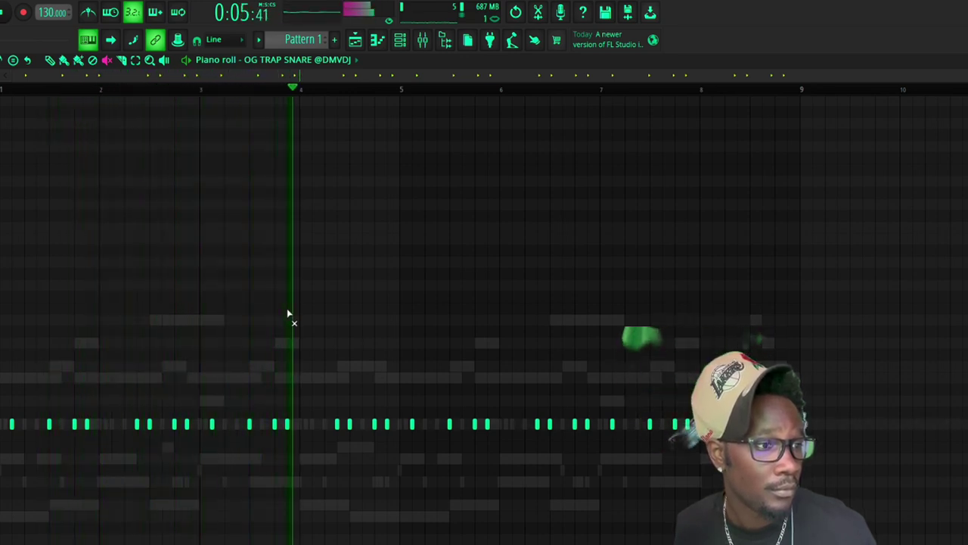
key("space")
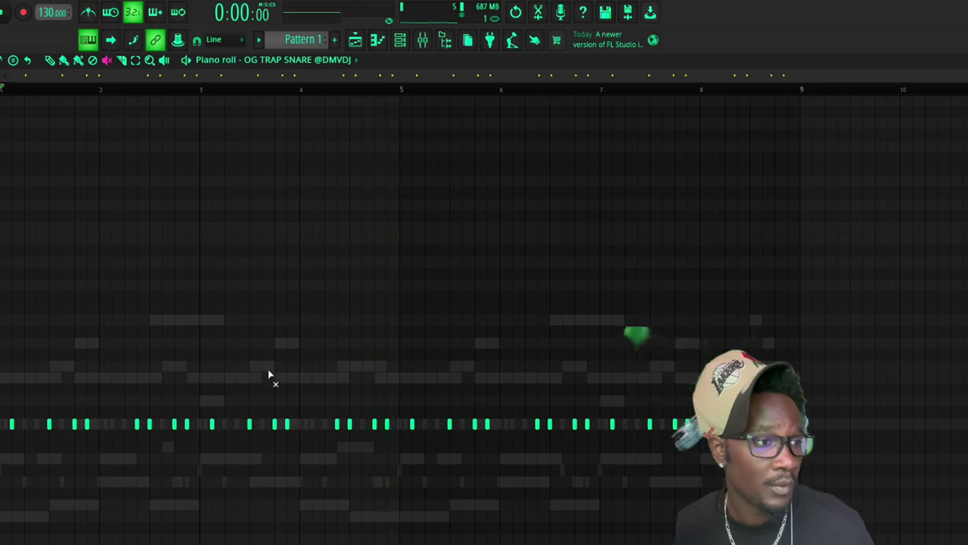
left_click_drag(192, 435, 2, 234)
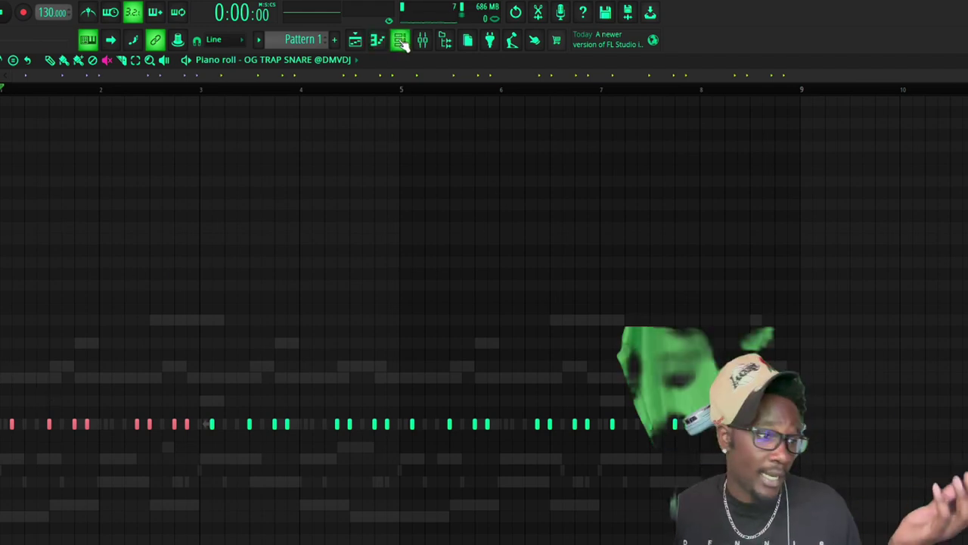
- Enable the OG SLIME SNARE channel alongside the trap snare, view its notes in the piano roll, and play both snares
left_click(424, 43)
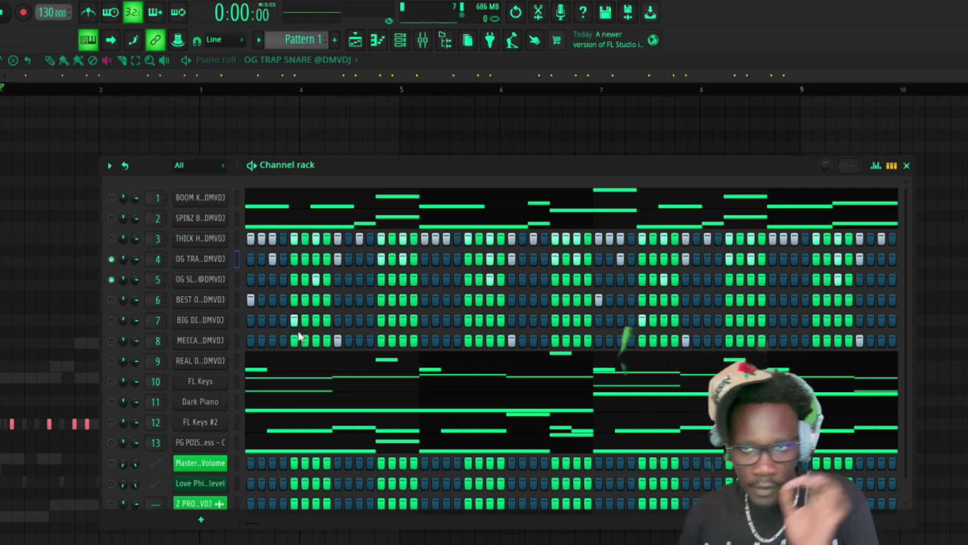
right_click(227, 278)
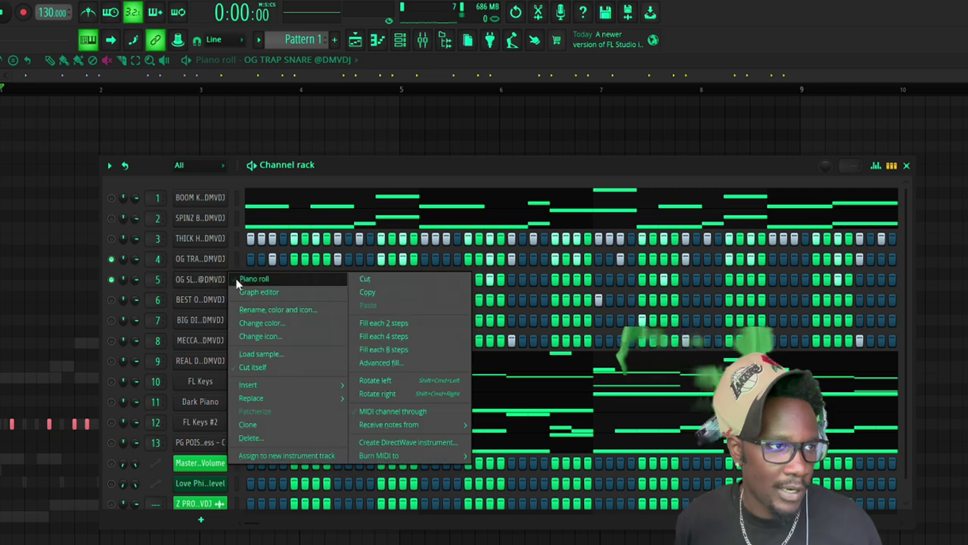
left_click(253, 279)
key("space")
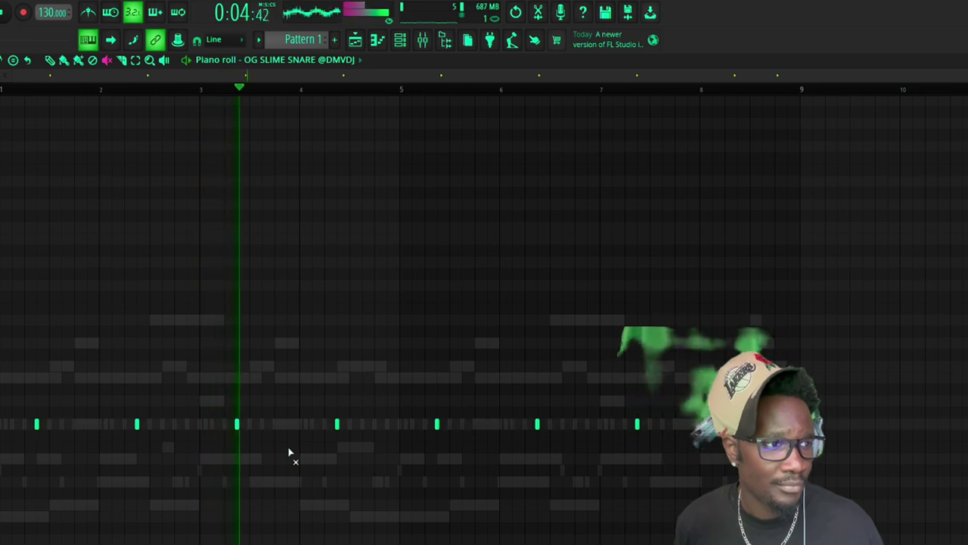
key("space")
left_click(400, 41)
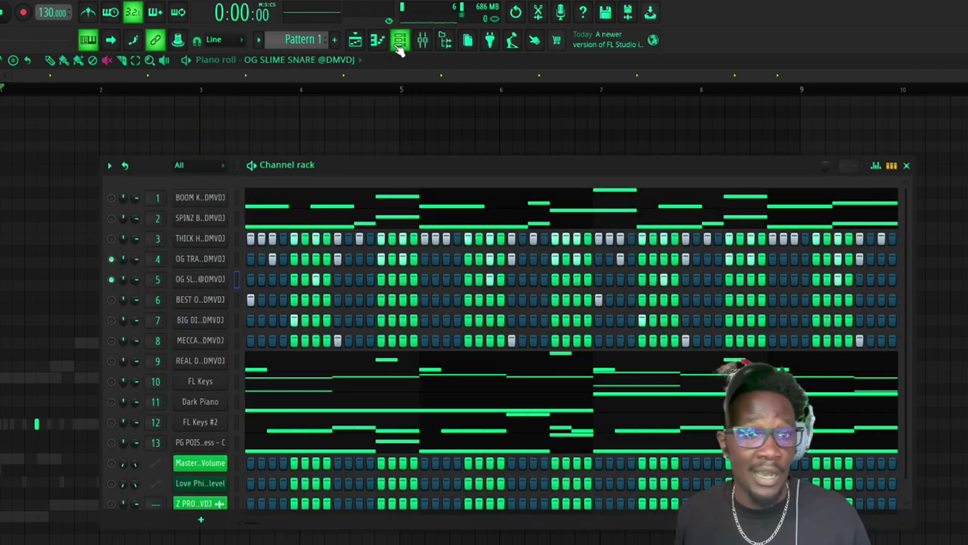
key("F6")
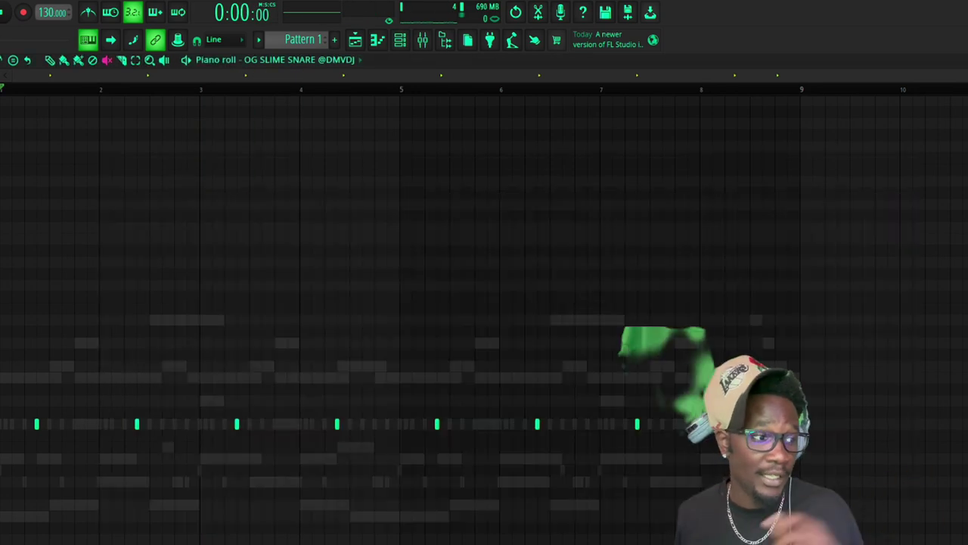
- Enable the BEST OPEN HAT (SHORT) channel alongside both snares, play them, and show the open hat's notes in the piano roll
left_click(400, 45)
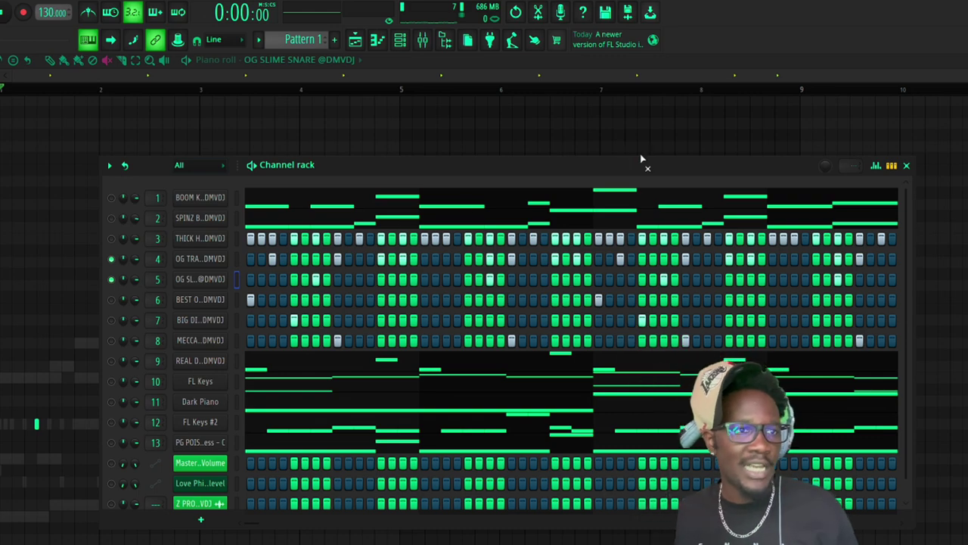
mouse_move(642, 162)
left_mouse_down()
mouse_move(631, 495)
mouse_move(658, 158)
left_mouse_up()
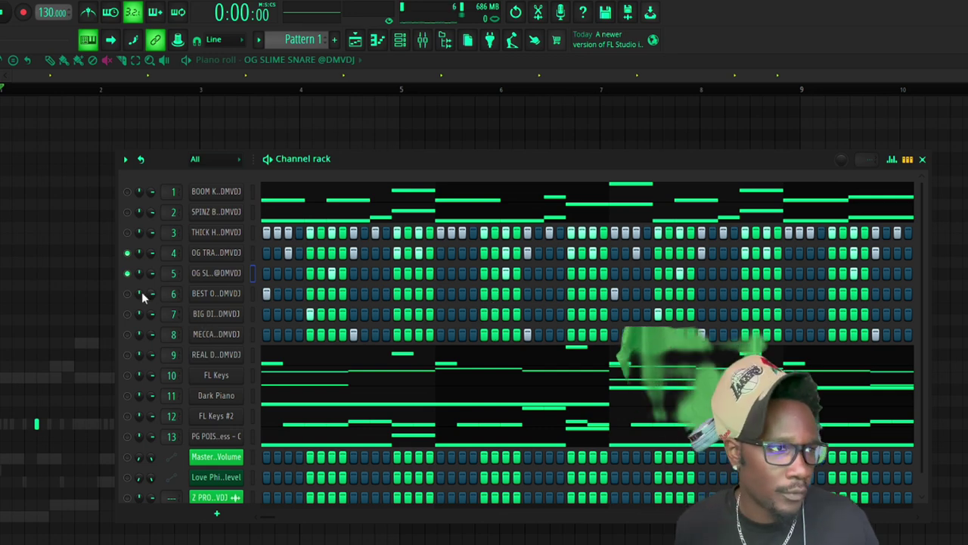
left_click(232, 297)
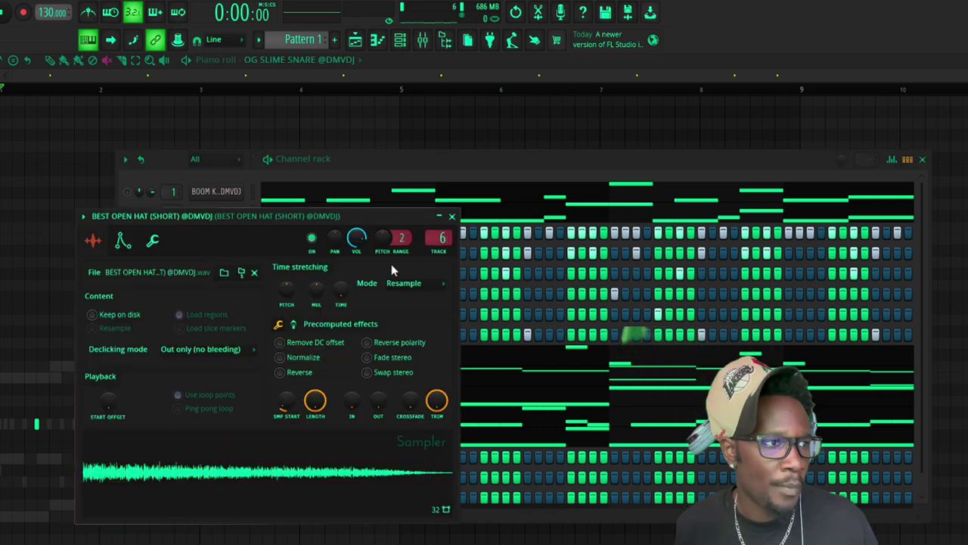
left_click(452, 216)
key("space")
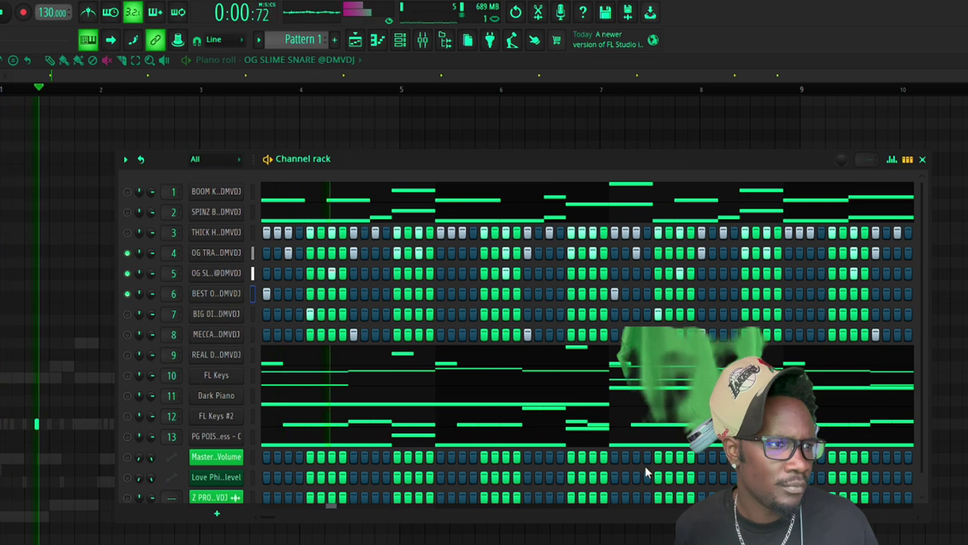
right_click(220, 291)
left_click(270, 293)
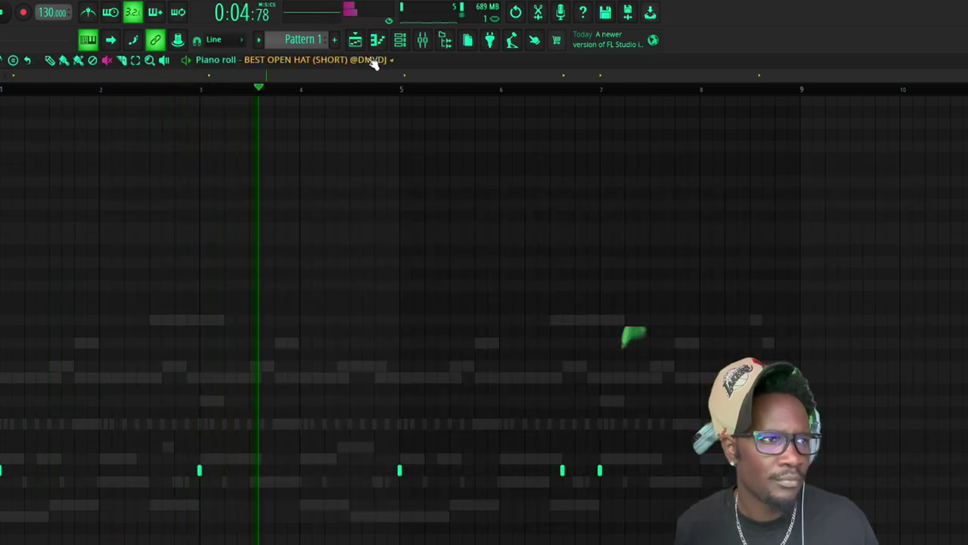
key("space")
- Enable the THICK HAT, BIG DING and MECCA RIDE channels as well and play them together with the snares and open hat
left_click(401, 38)
left_click(126, 313)
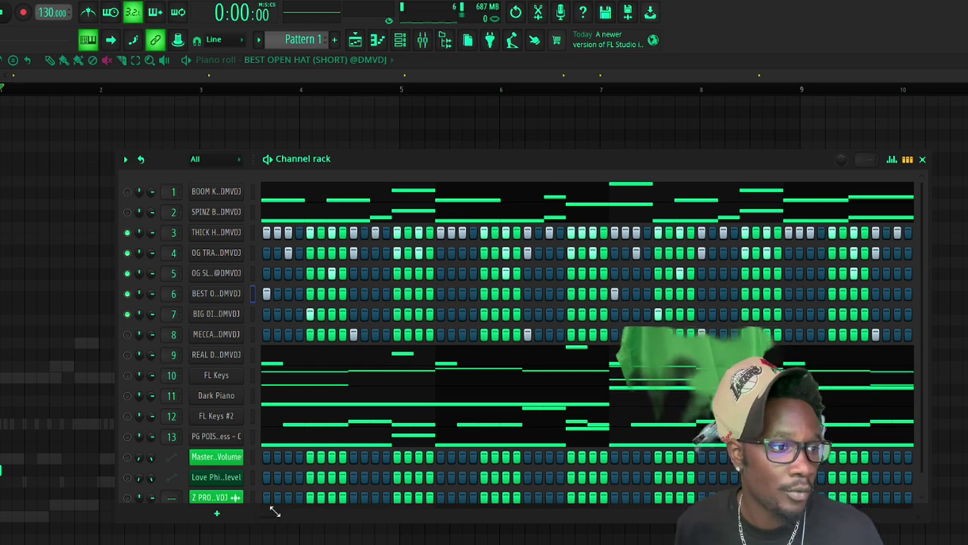
key("space")
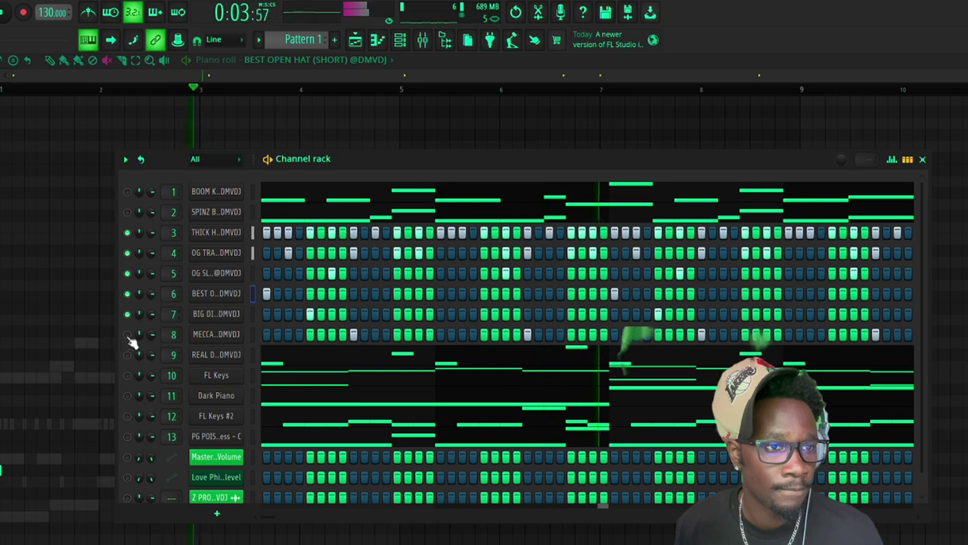
key("space")
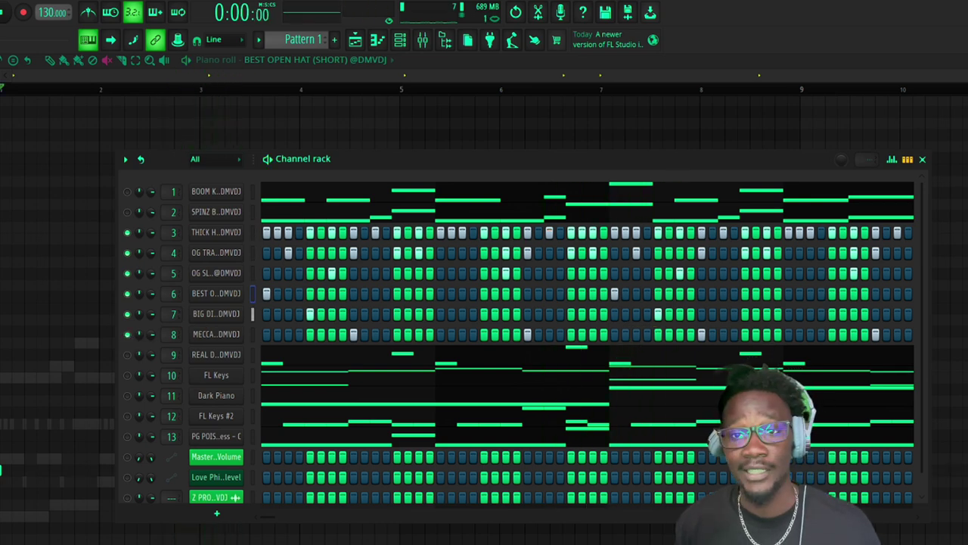
key("space")
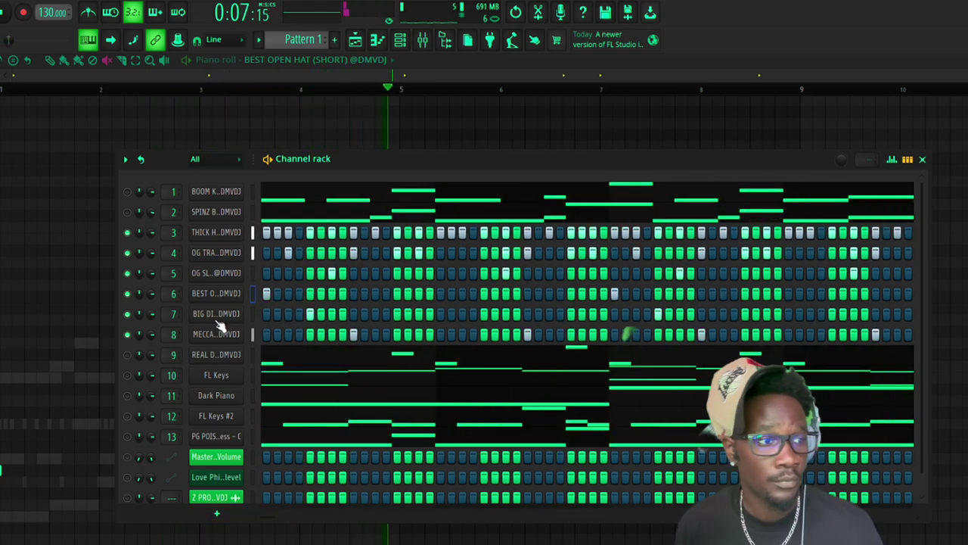
key("space")
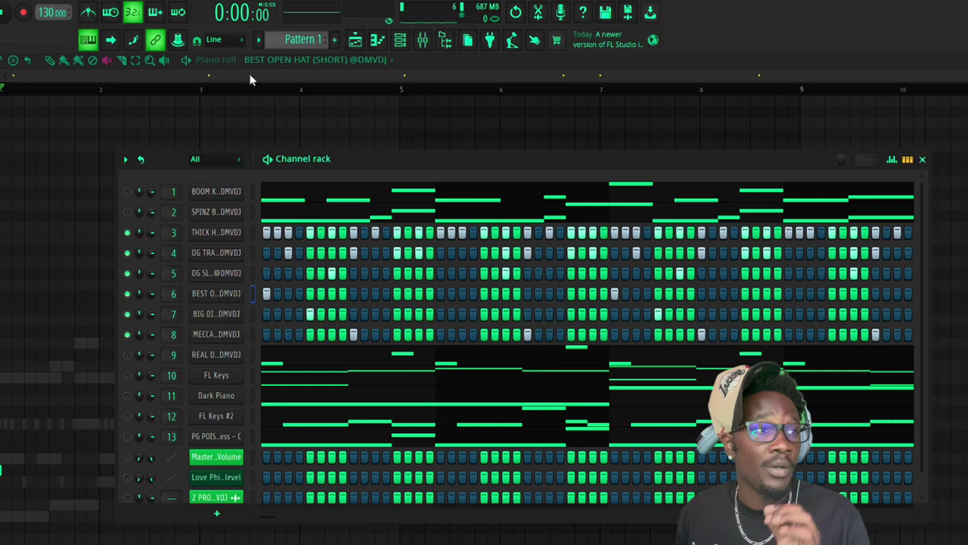
- Switch to Pattern 15 to view its channel steps, and return to Pattern 1
left_click(256, 40)
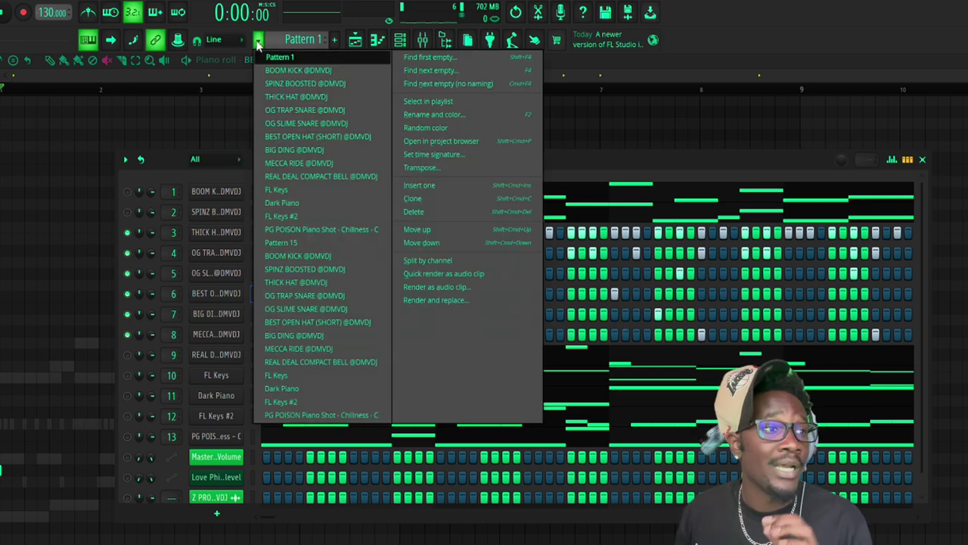
left_click(321, 218)
scroll(295, 41, "down", 4)
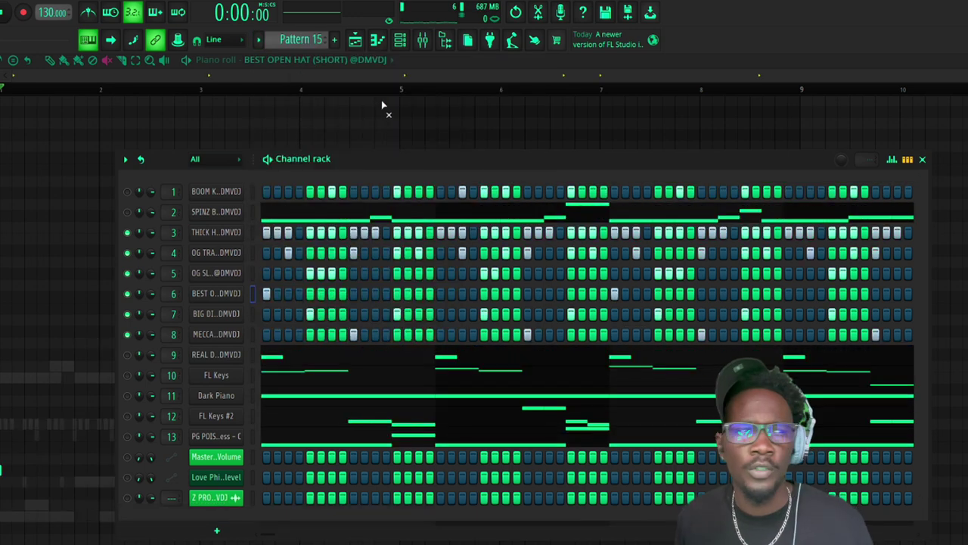
left_click(260, 41)
left_click(261, 58)
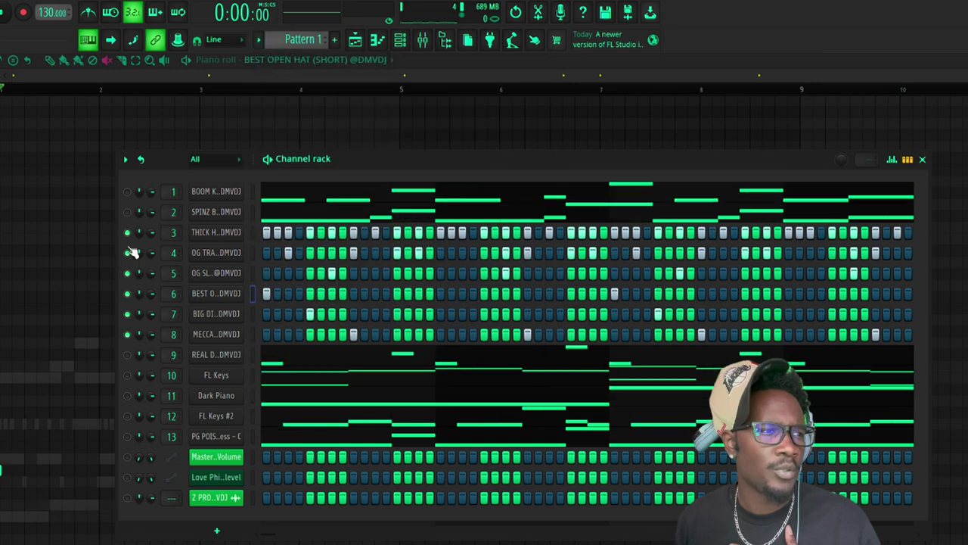
- Make SPINZ BOOSTED the only audible channel, show its notes in the piano roll, and play back the bass line
left_click(268, 213)
key("space")
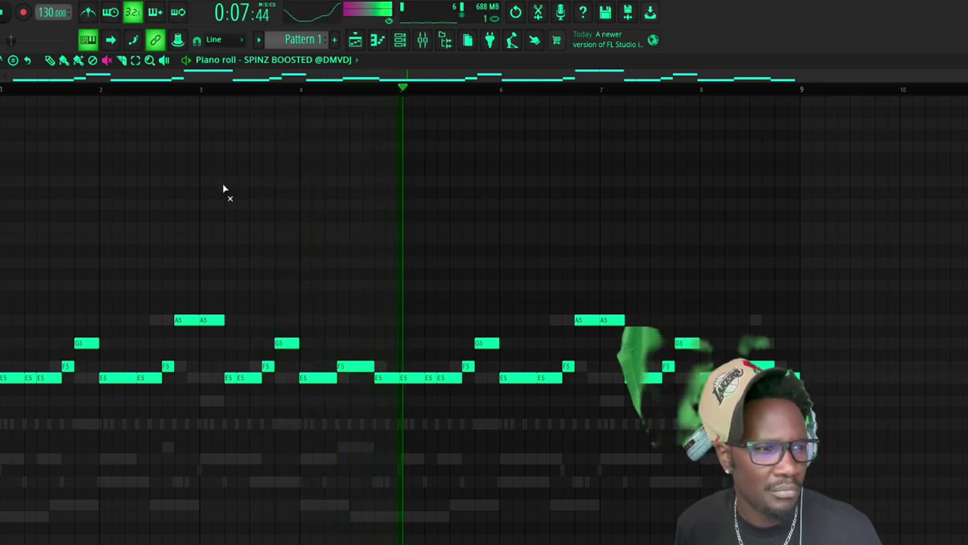
key("space")
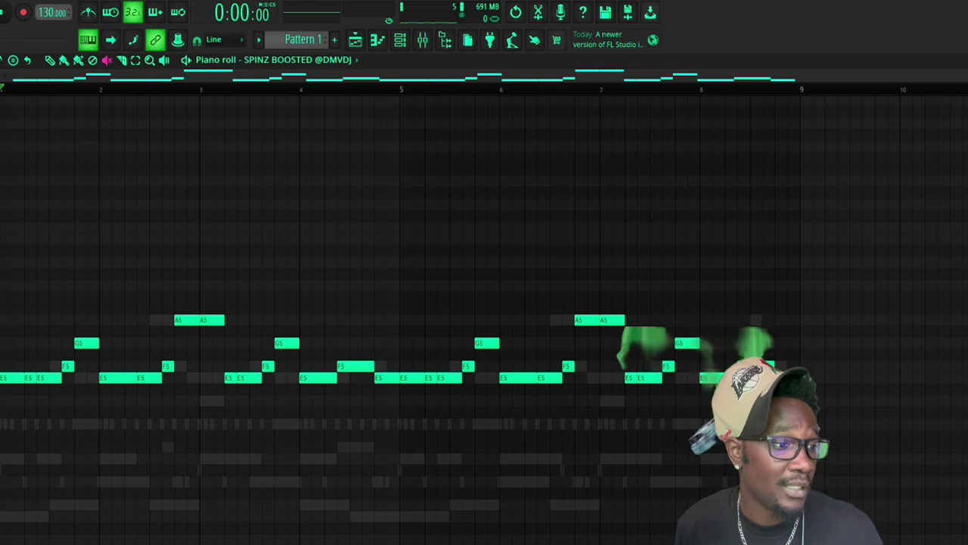
scroll(47, 97, "up", 3)
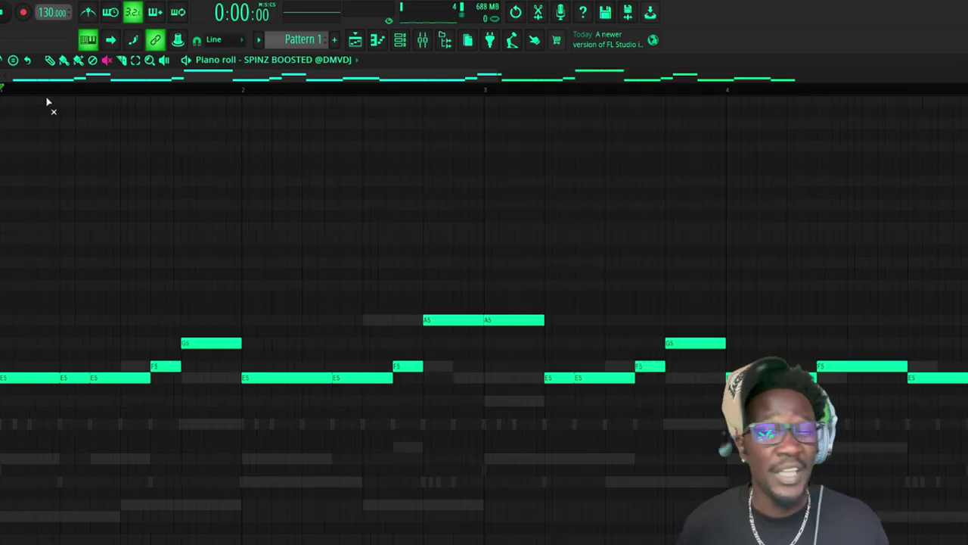
scroll(50, 99, "down", 4)
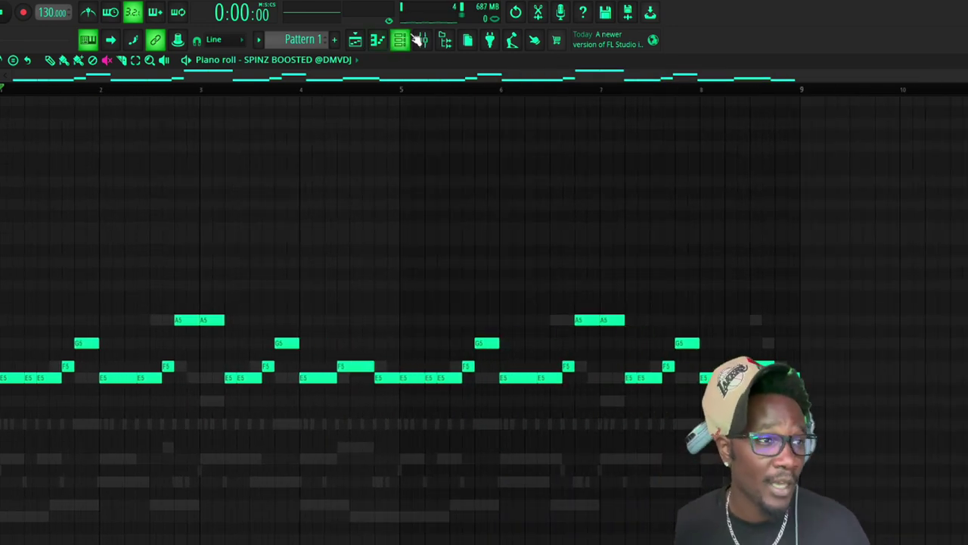
- Enable the BOOM KICK channel alongside SPINZ BOOSTED, show its notes in the piano roll, and play both
left_click(413, 39)
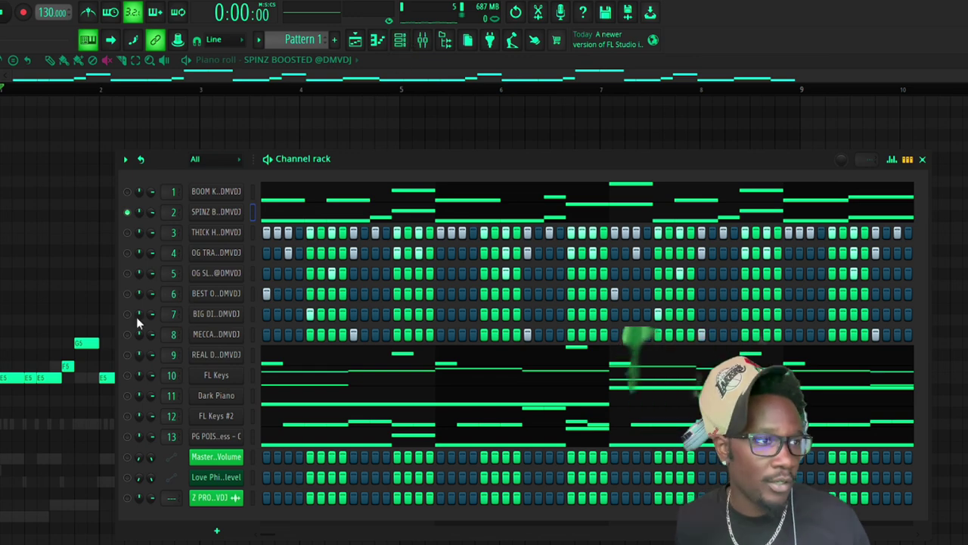
left_click(318, 200)
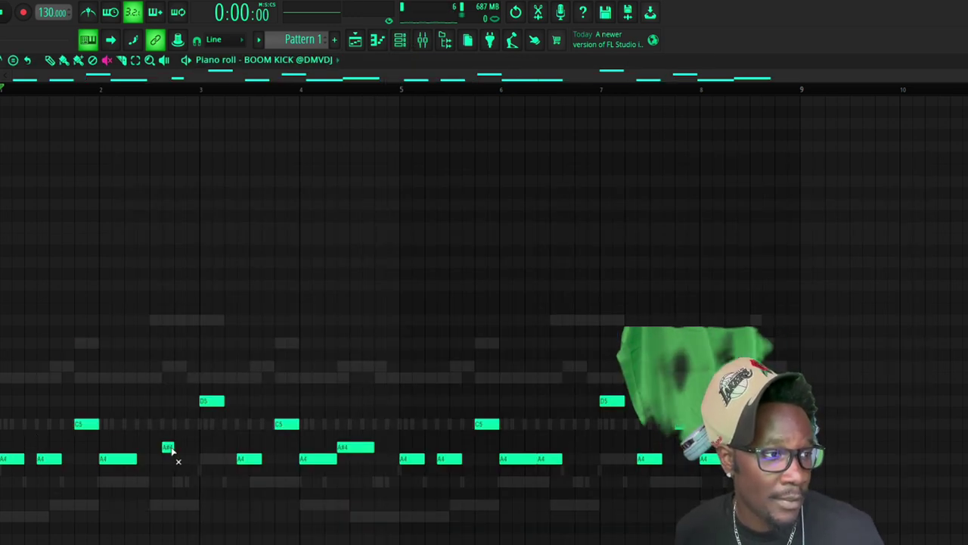
key("space")
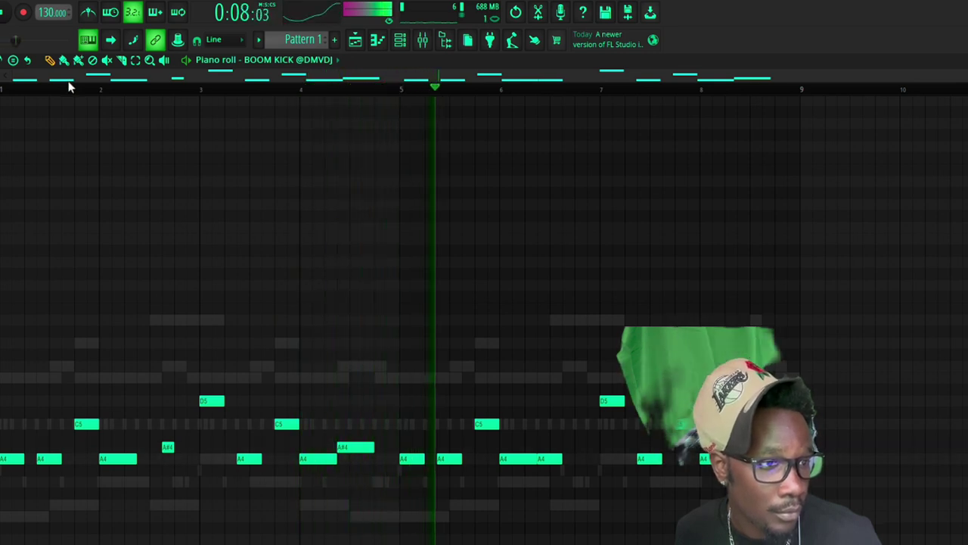
- Enable the remaining drum channels of Pattern 1 and play them with the kick and bass, showing the THICK HAT notes in the piano roll
left_click(399, 40)
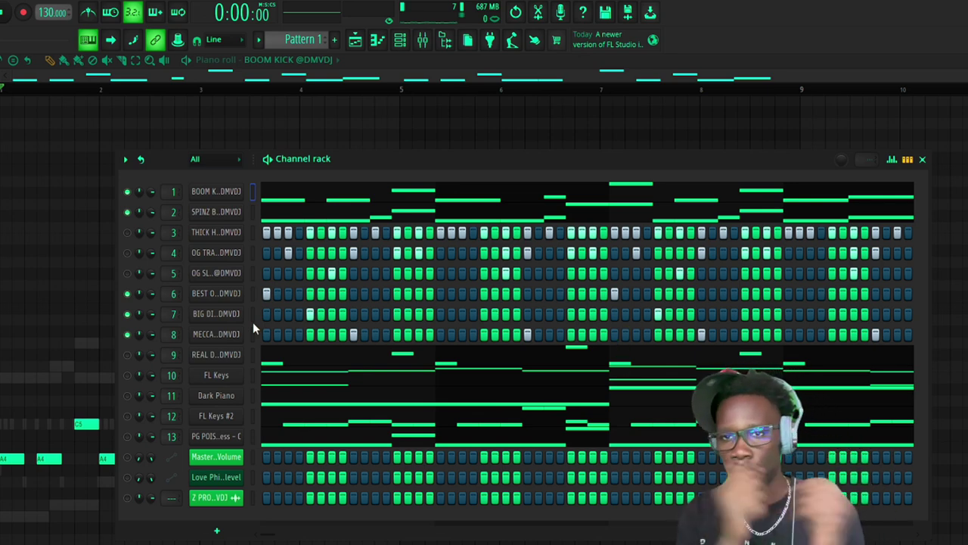
key("space")
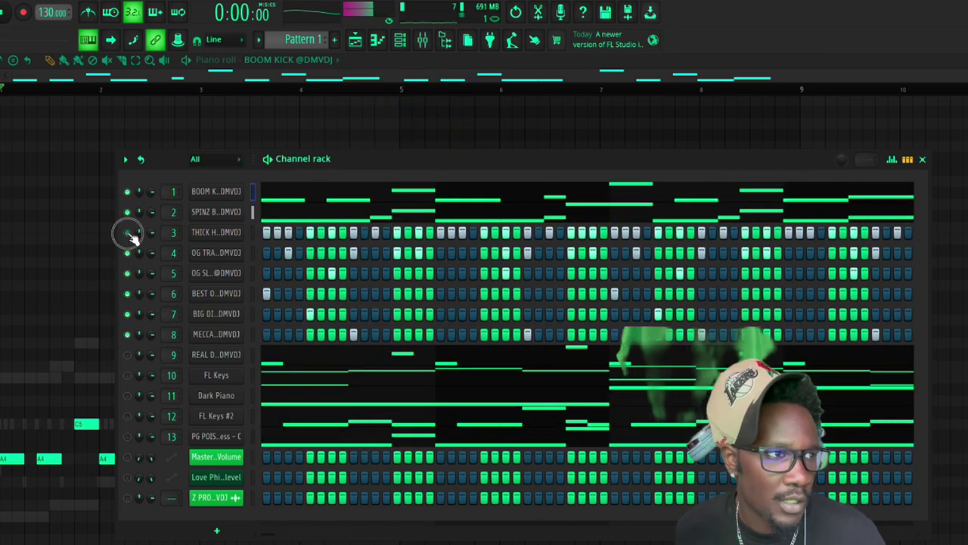
left_click(215, 232)
key("space")
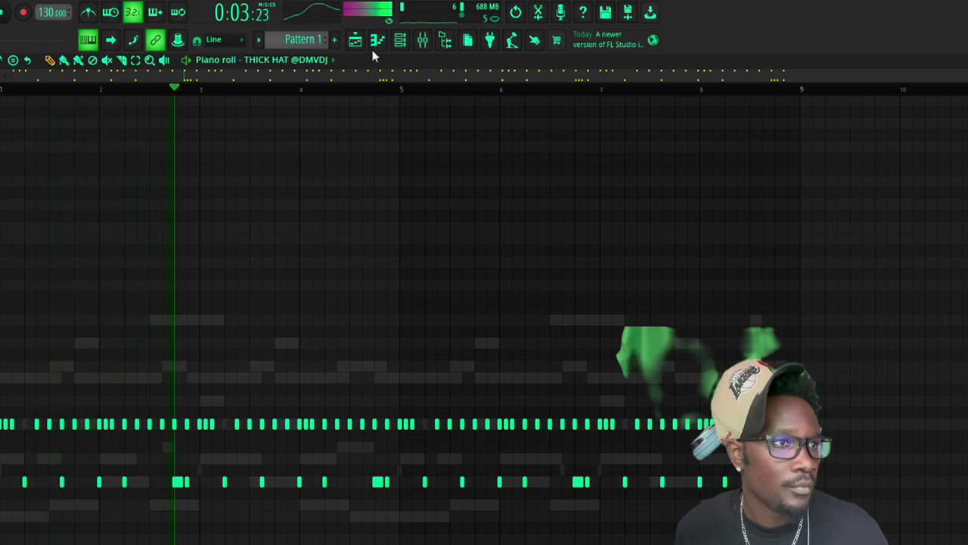
left_click(400, 39)
key("space")
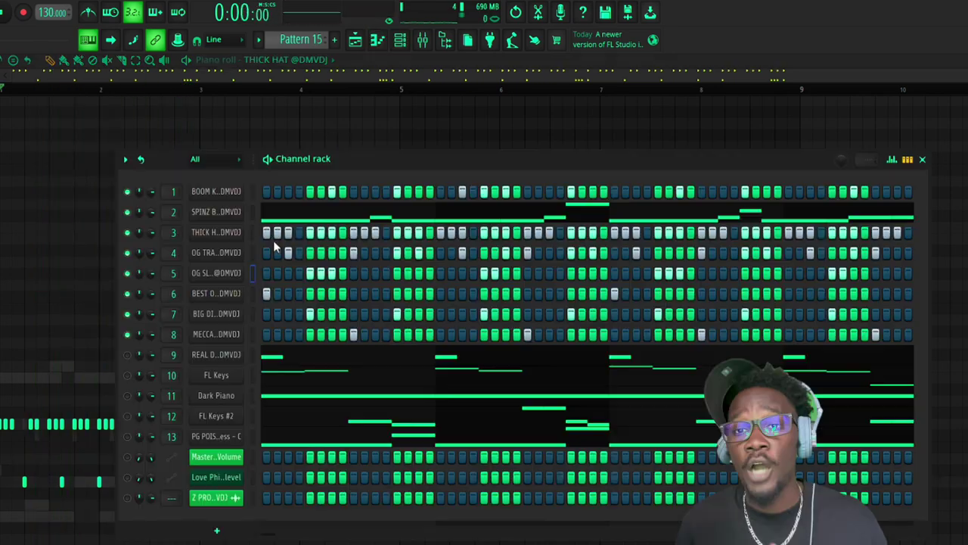
- In Pattern 15, leave only SPINZ BOOSTED, BEST OPEN HAT, BIG DING and MECCA RIDE audible and play them
right_click(129, 339)
left_click(132, 342)
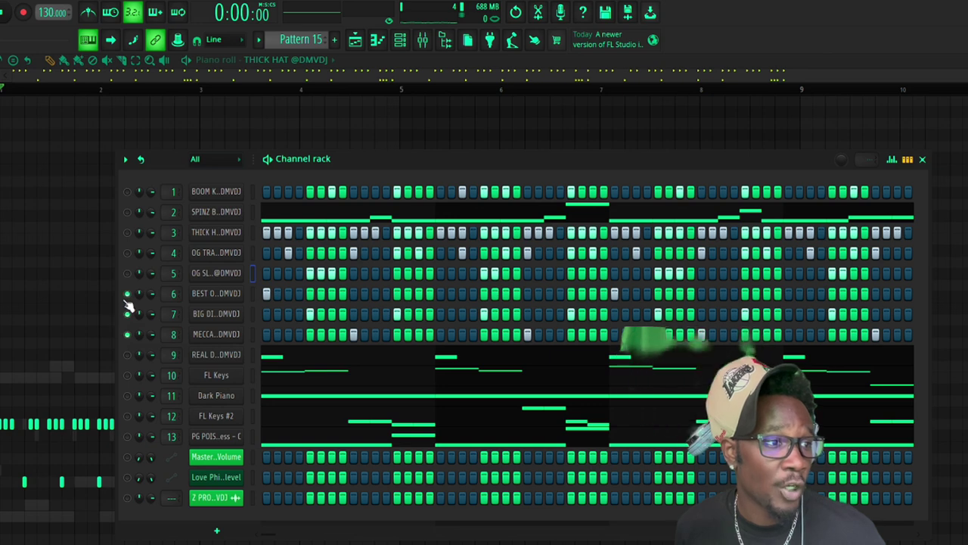
left_click(128, 313)
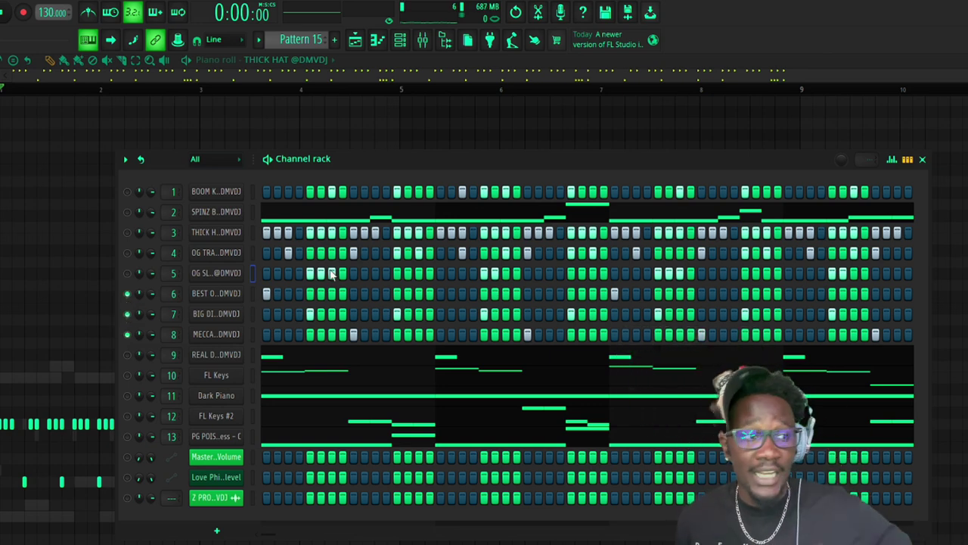
key("space")
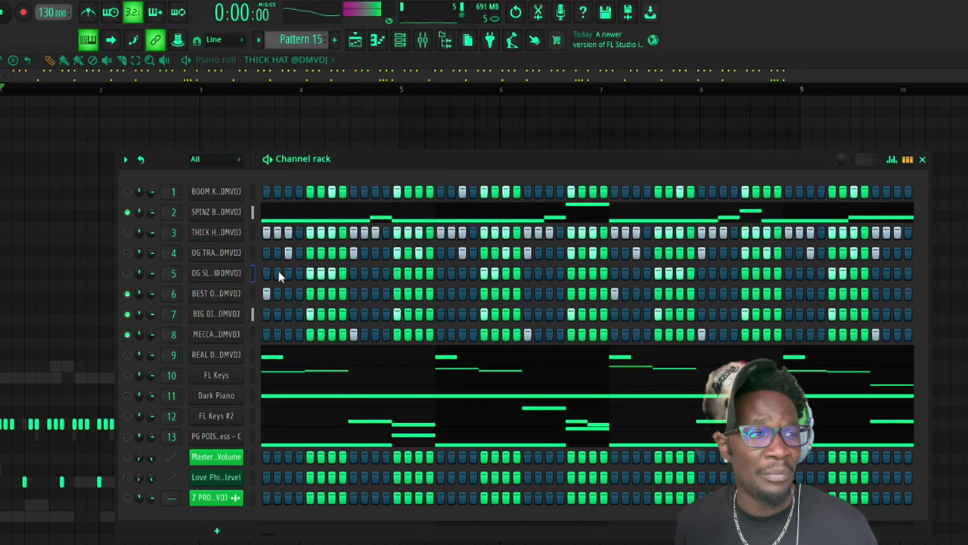
- Enable the THICK HAT channel in Pattern 15 and show its notes in the piano roll
right_click(239, 237)
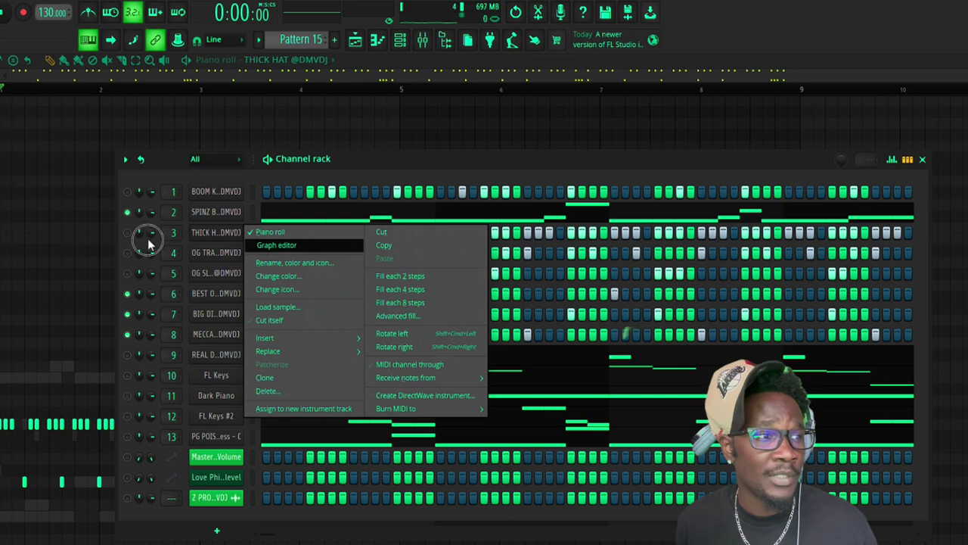
left_click(135, 240)
right_click(227, 242)
left_click(227, 242)
right_click(227, 242)
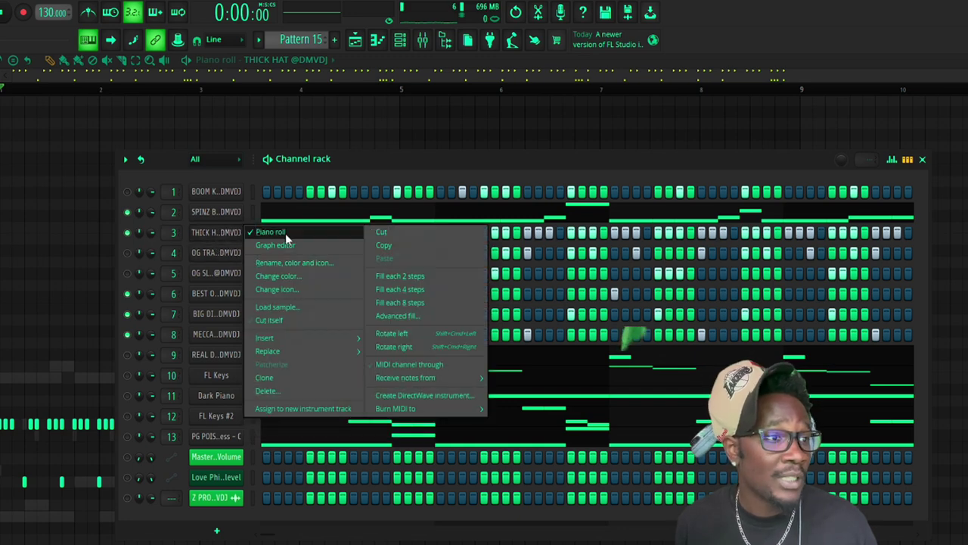
left_click(285, 232)
right_click(222, 230)
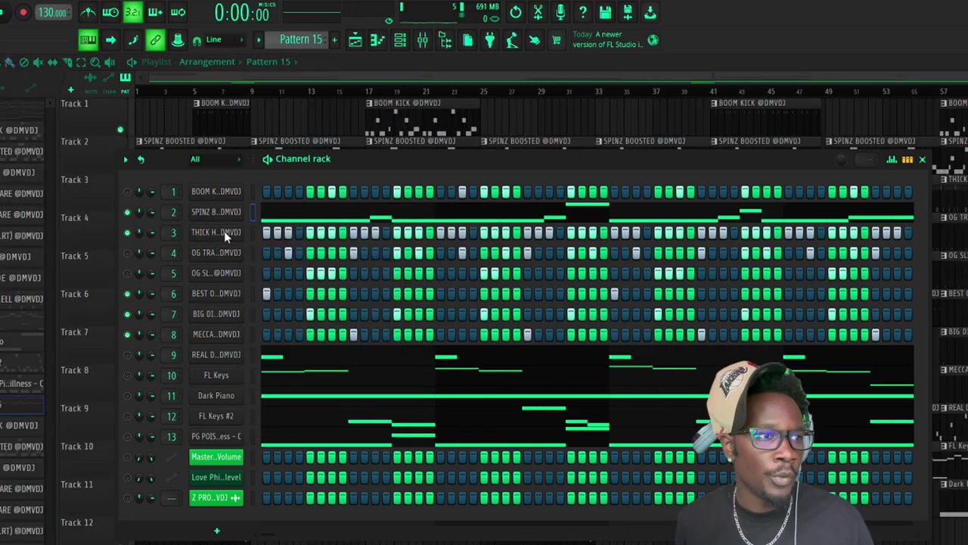
right_click(224, 231)
left_click(271, 233)
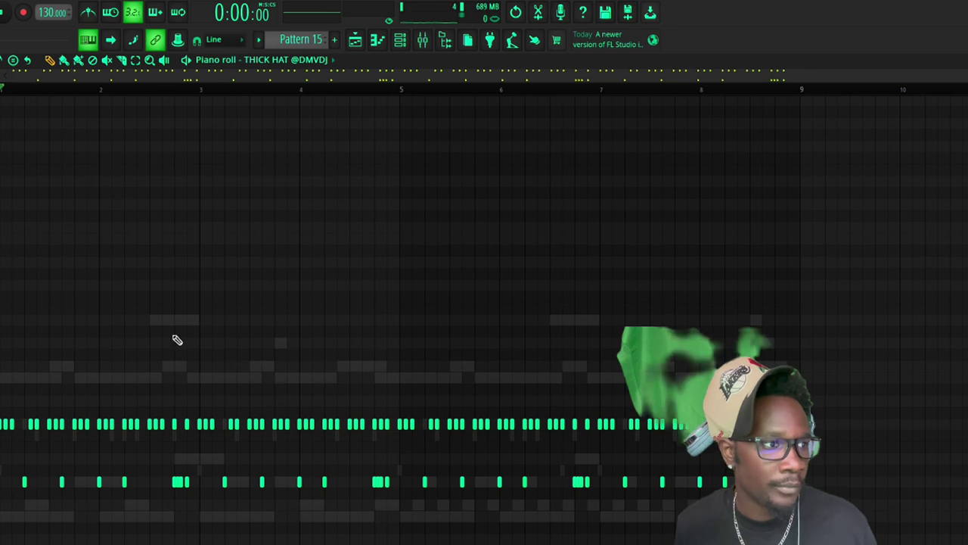
- Play back Pattern 15 with the hats, and select the lower and then the upper row of THICK HAT notes
key("space")
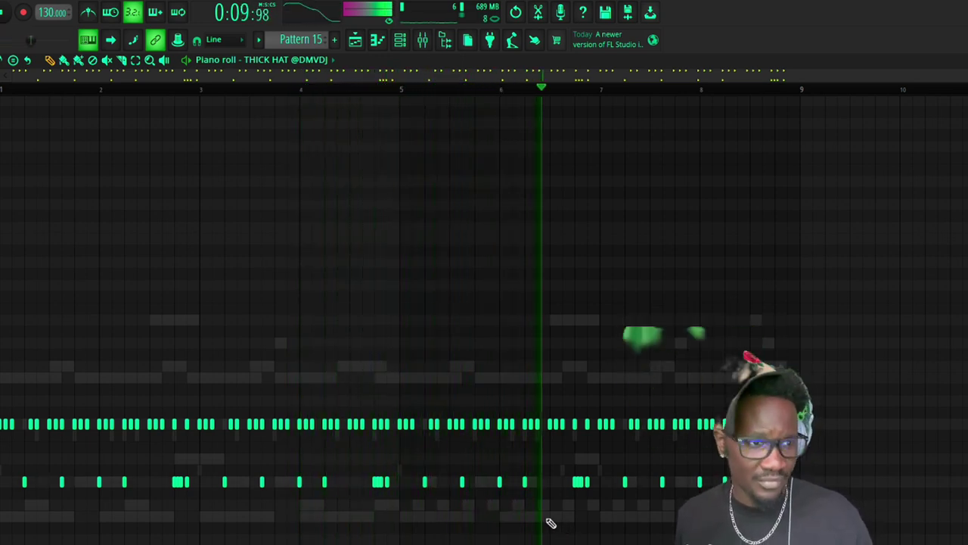
key("space")
left_click_drag(23, 464, 737, 542)
left_click_drag(804, 427, 2, 361)
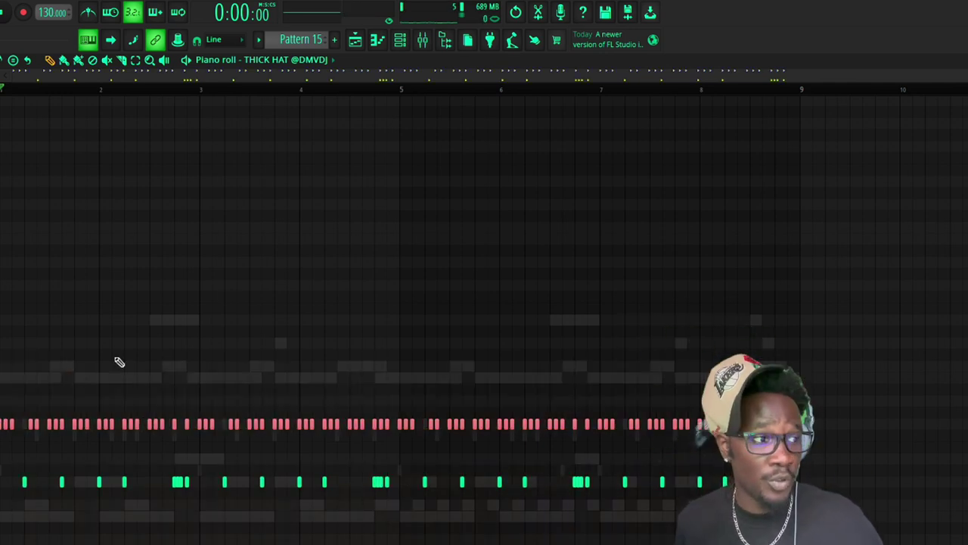
- Enable the OG TRAP SNARE channel in Pattern 15 and show the OG SLIME SNARE notes in the piano roll
left_click(400, 39)
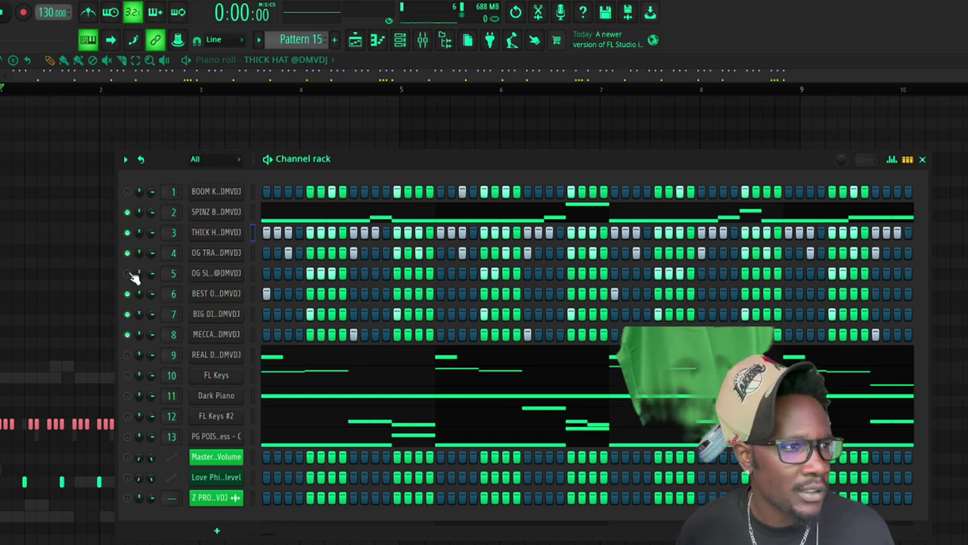
right_click(204, 279)
left_click(259, 277)
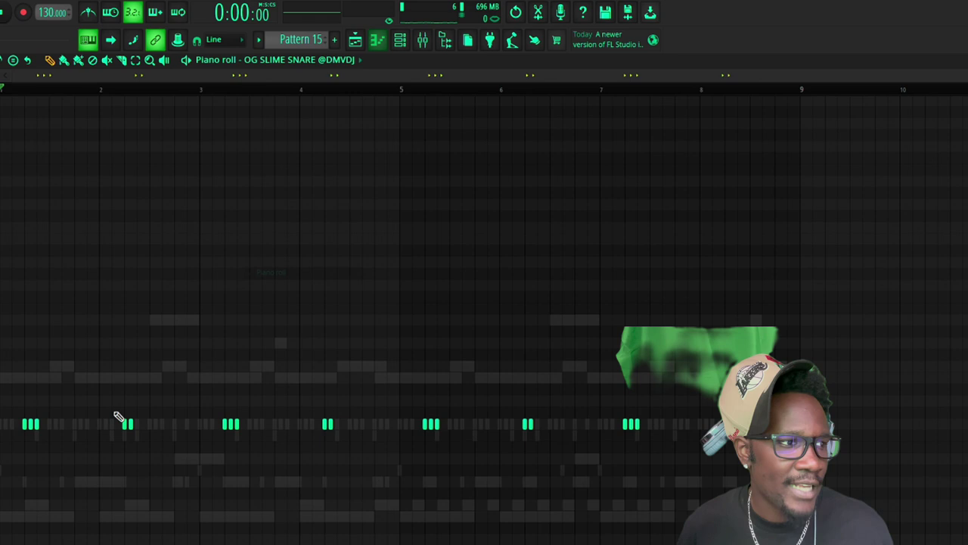
- Select groups of OG SLIME SNARE notes in the piano roll and play back Pattern 15 with the snares
left_click(30, 423)
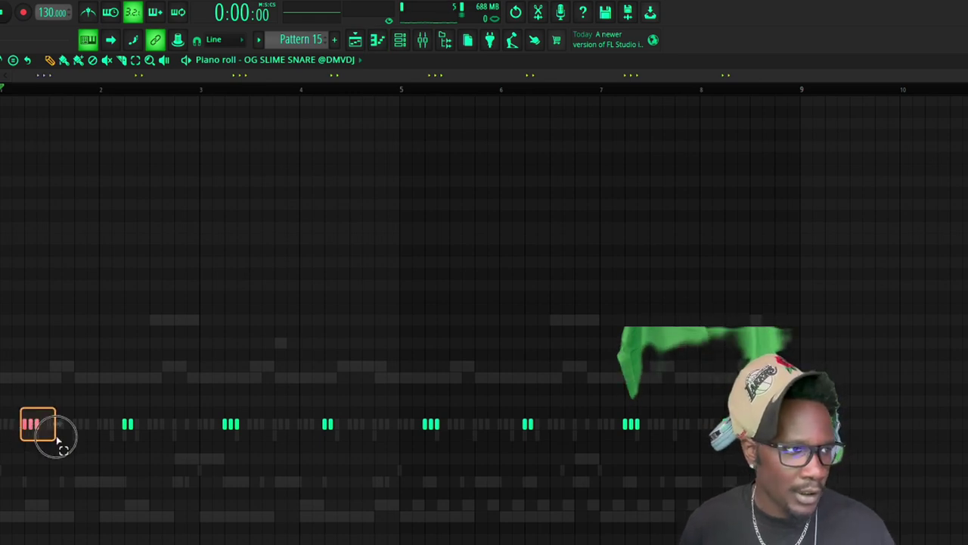
left_click(229, 423)
key("space")
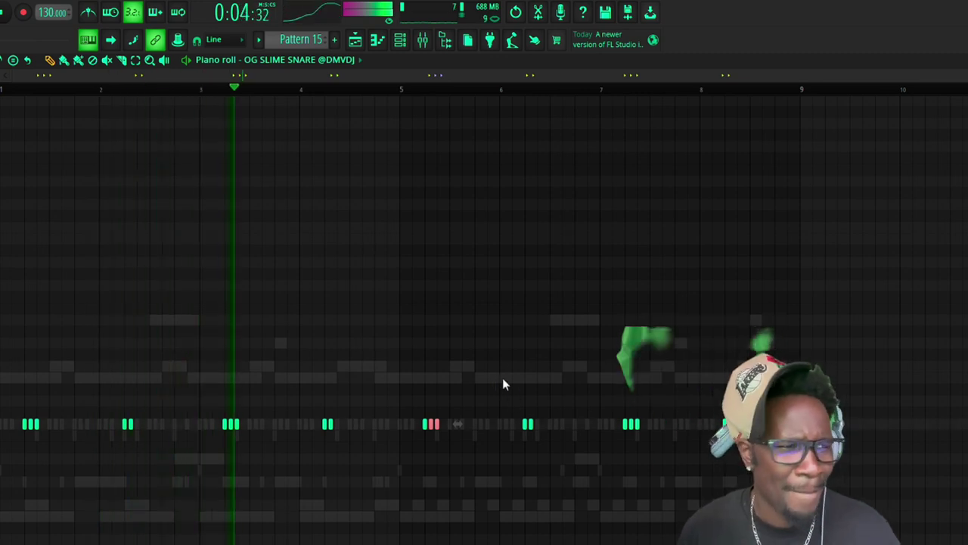
- Enable the BOOM KICK channel in Pattern 15, play it with the other drums and show its notes in the piano roll
left_click(400, 40)
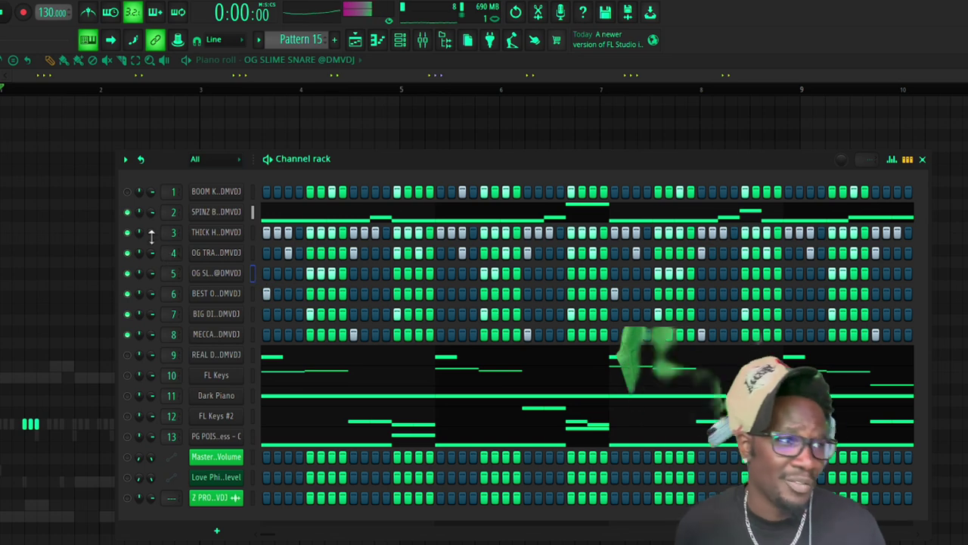
key("space")
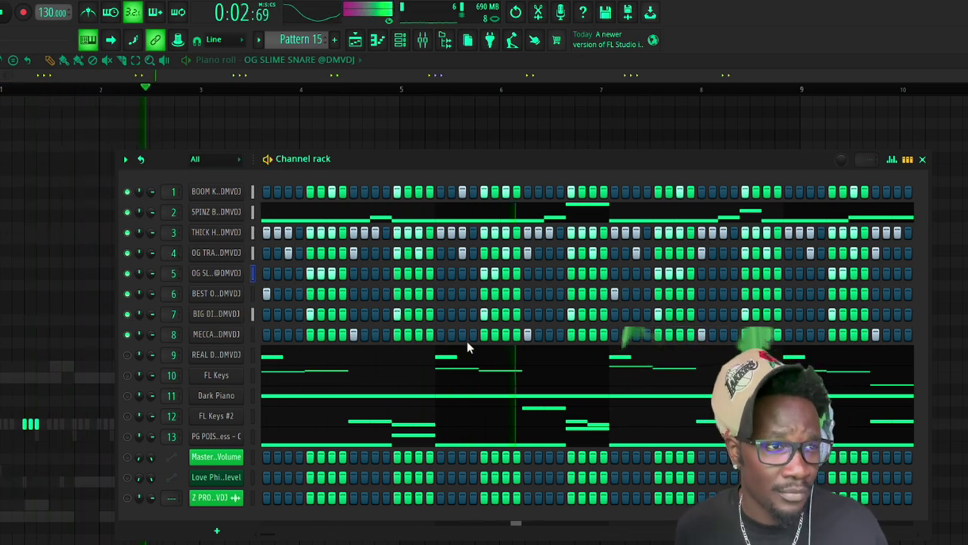
right_click(217, 191)
left_click(270, 189)
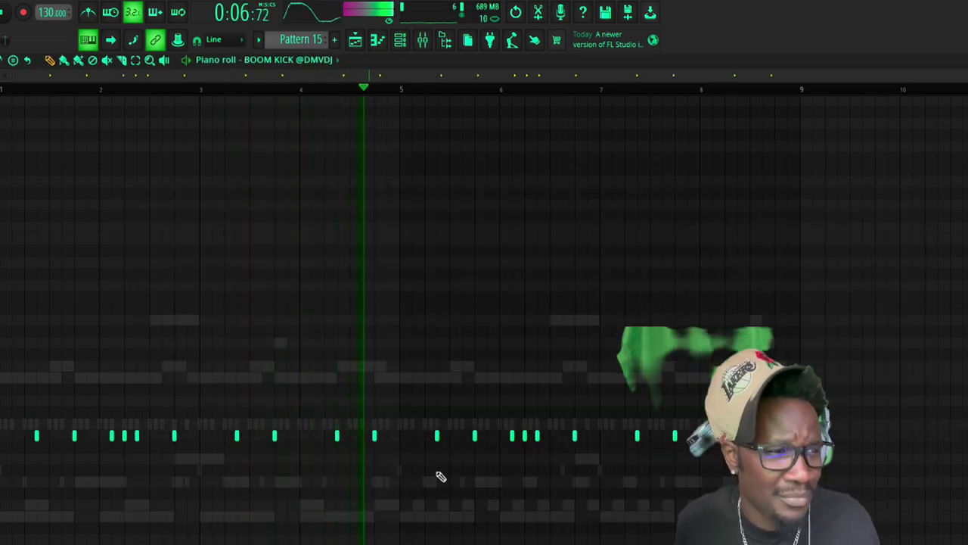
key("space")
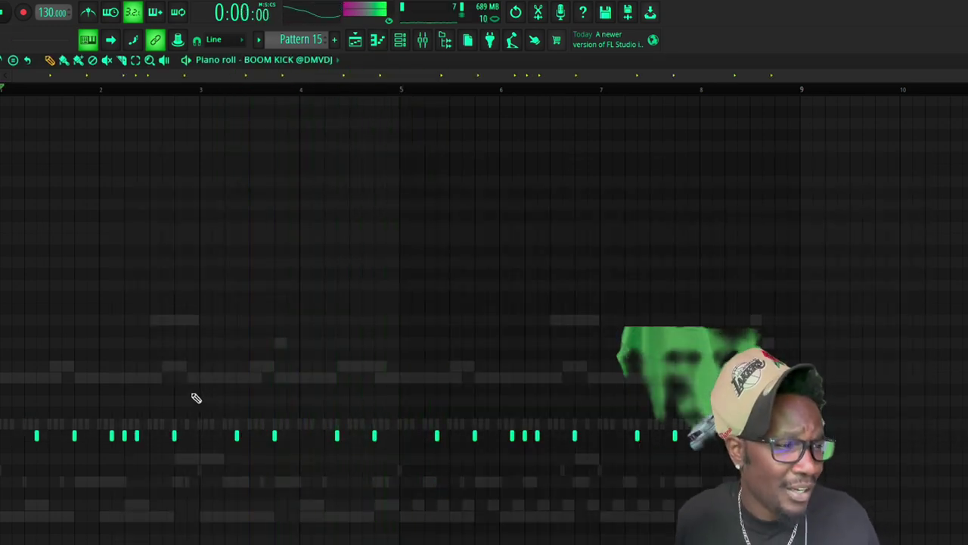
- Select the three closely spaced BOOM KICK notes in bar 2 and play back the pattern
left_click_drag(103, 409, 167, 460)
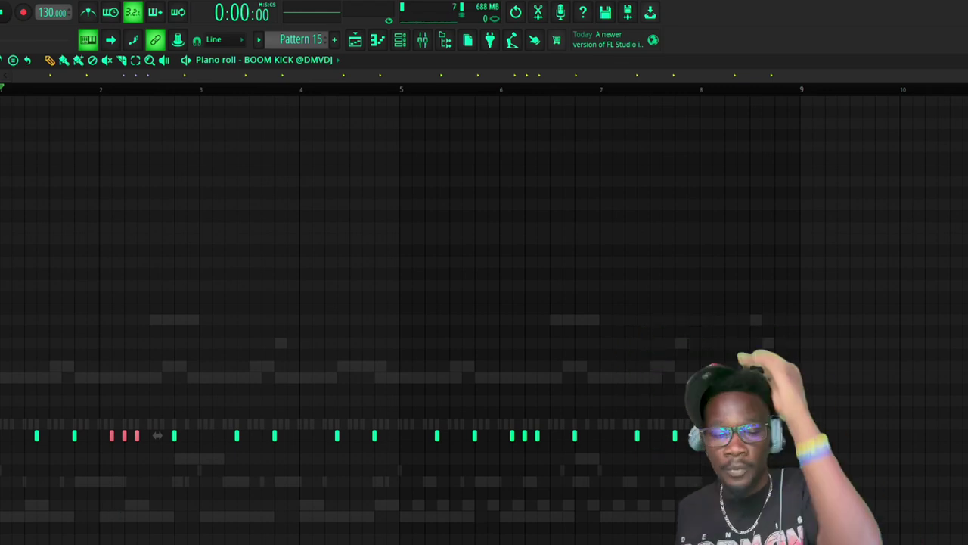
key("space")
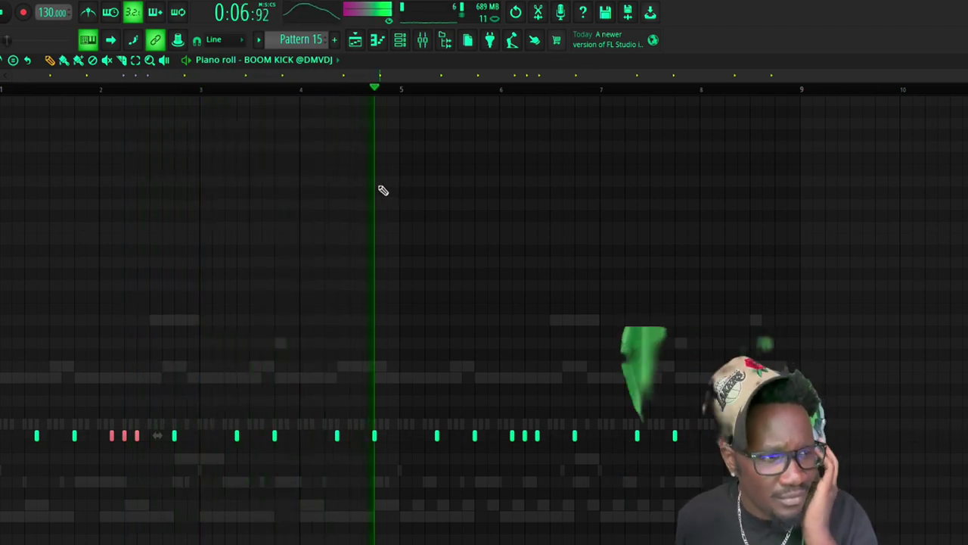
key("space")
- Try a plain BOOM KICK hit on every eighth step during playback, and undo the change
left_click(401, 41)
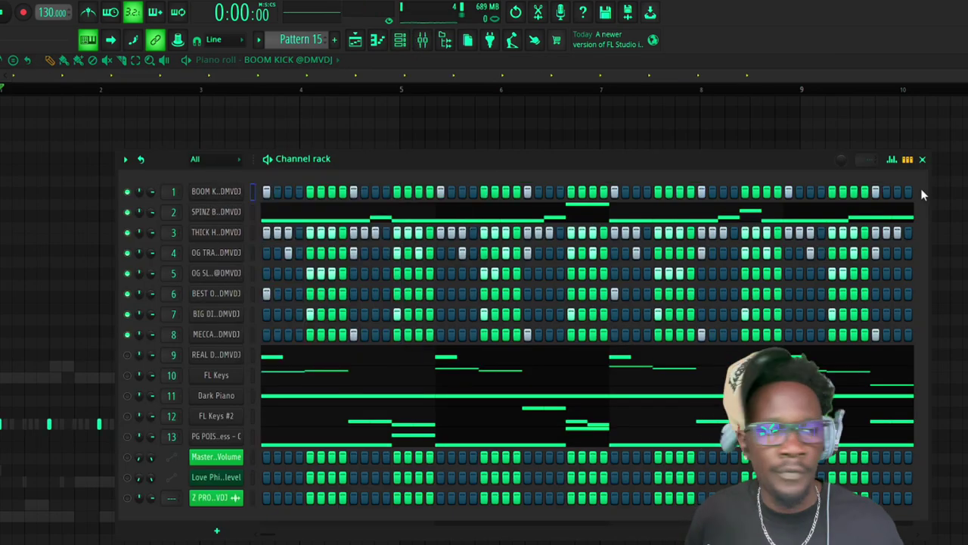
key("space")
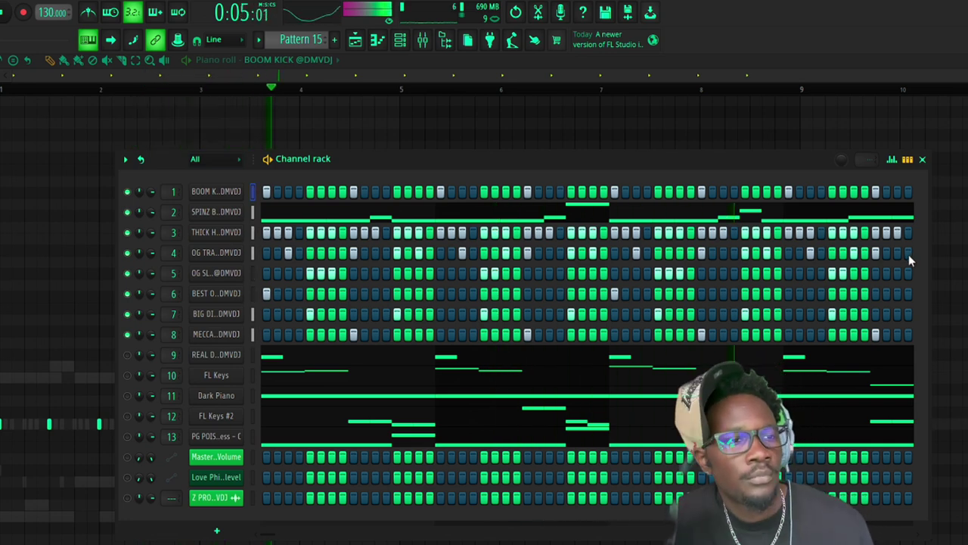
key("space")
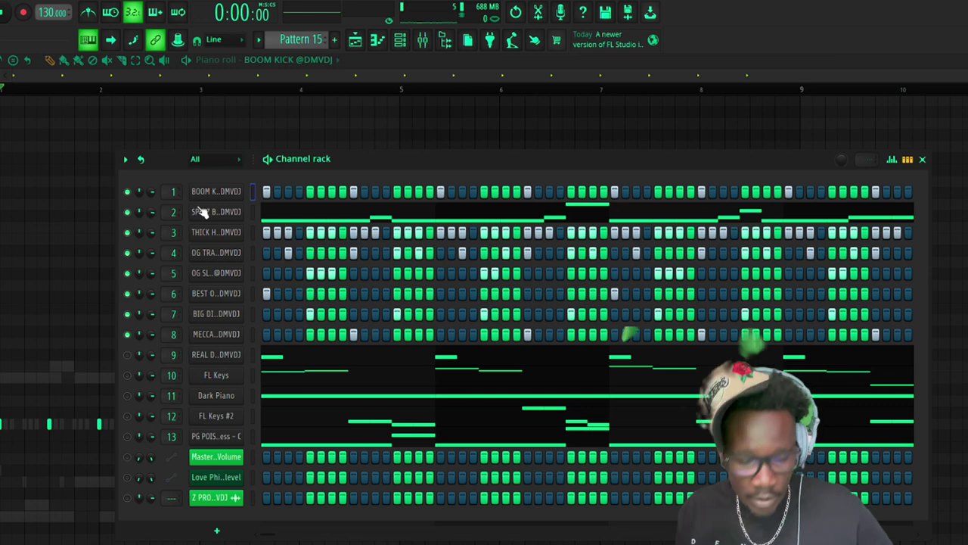
key("ctrl+z")
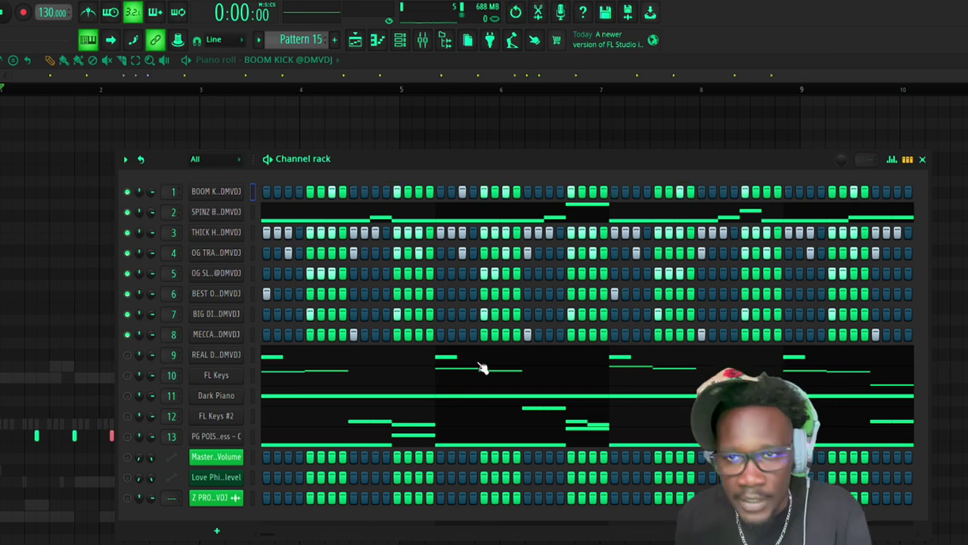
- Show the REAL DEAL COMPACT BELL notes of Pattern 15 in the piano roll and play the bell on its own
left_click(265, 355)
scroll(223, 371, "down", 1)
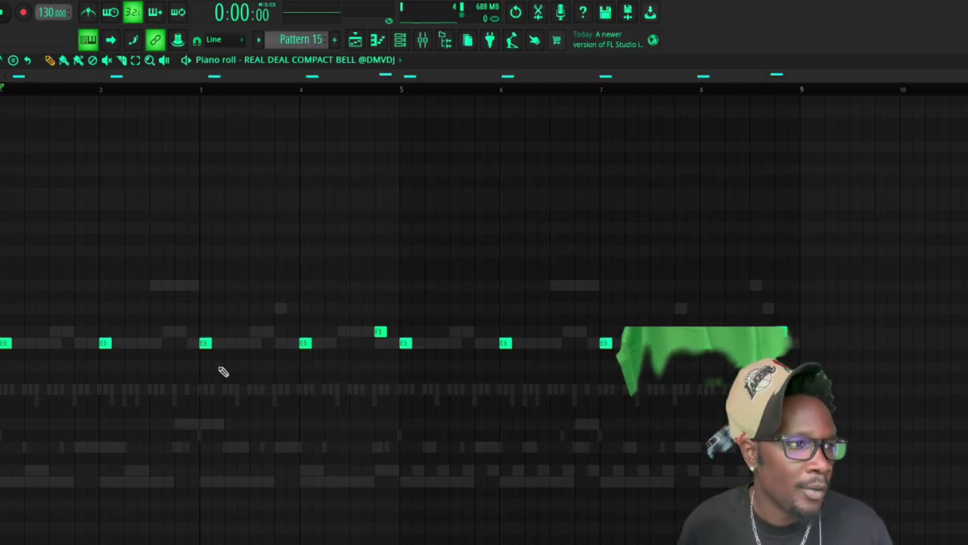
scroll(223, 370, "up", 2)
key("space")
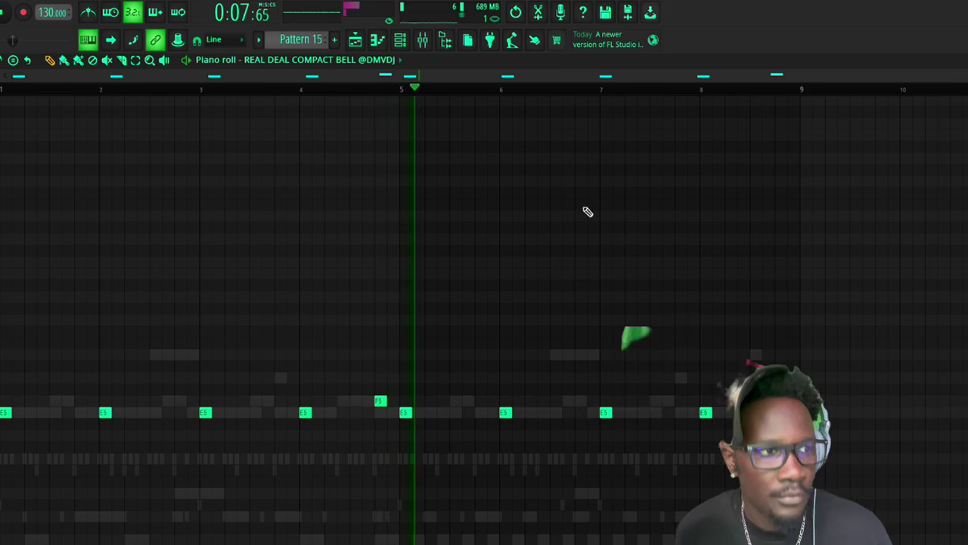
key("space")
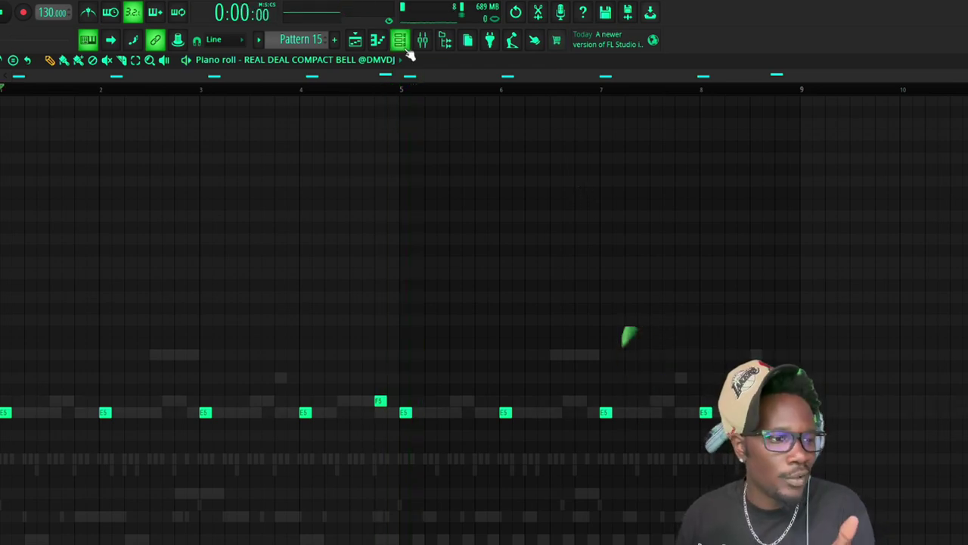
- Show the FL Keys notes of Pattern 15 in the piano roll, and select and play the run in the second half
left_click(400, 39)
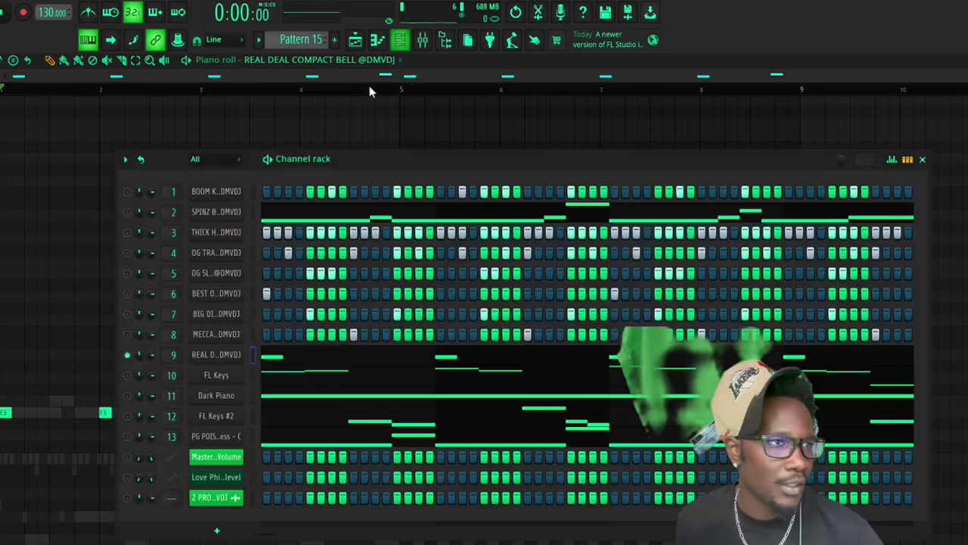
left_click(136, 375)
left_click(317, 144)
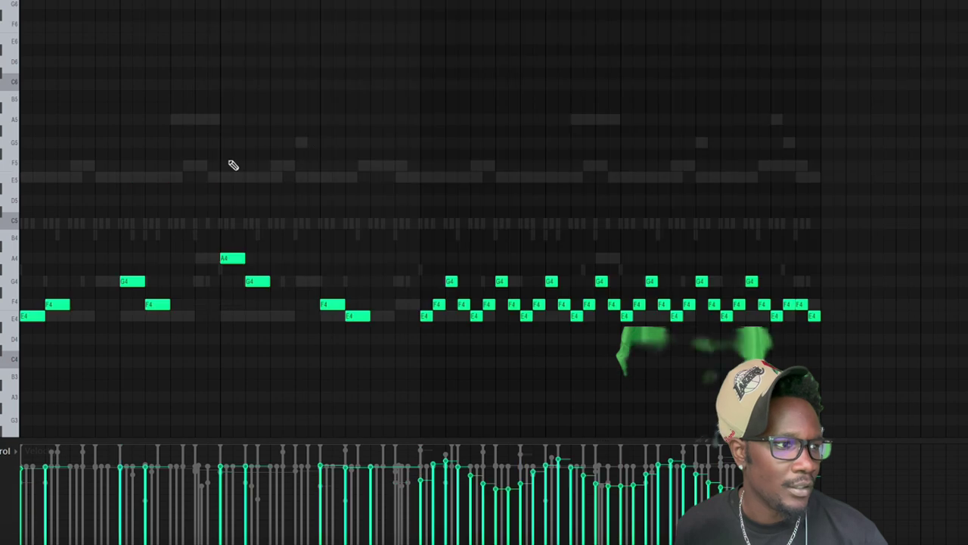
scroll(234, 164, "down", 4)
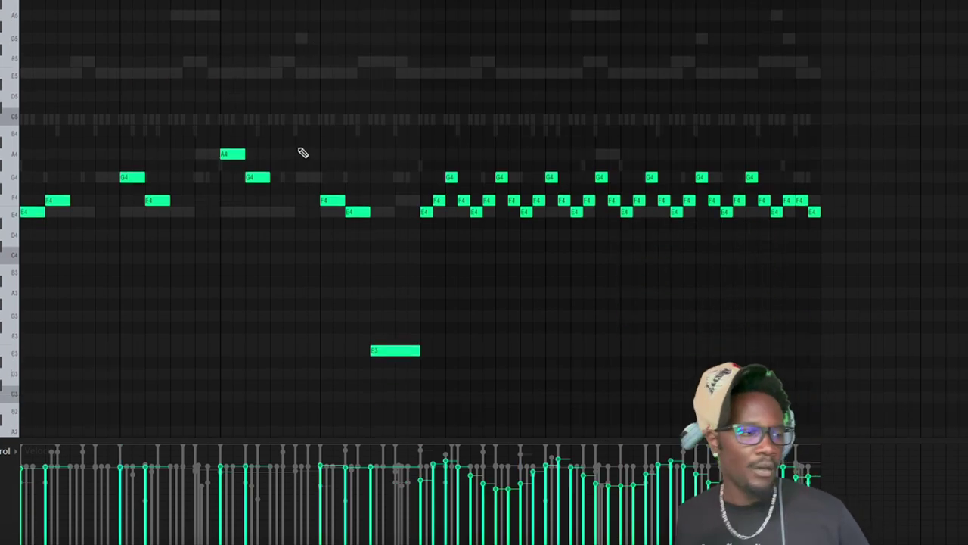
scroll(224, 272, "down", 2)
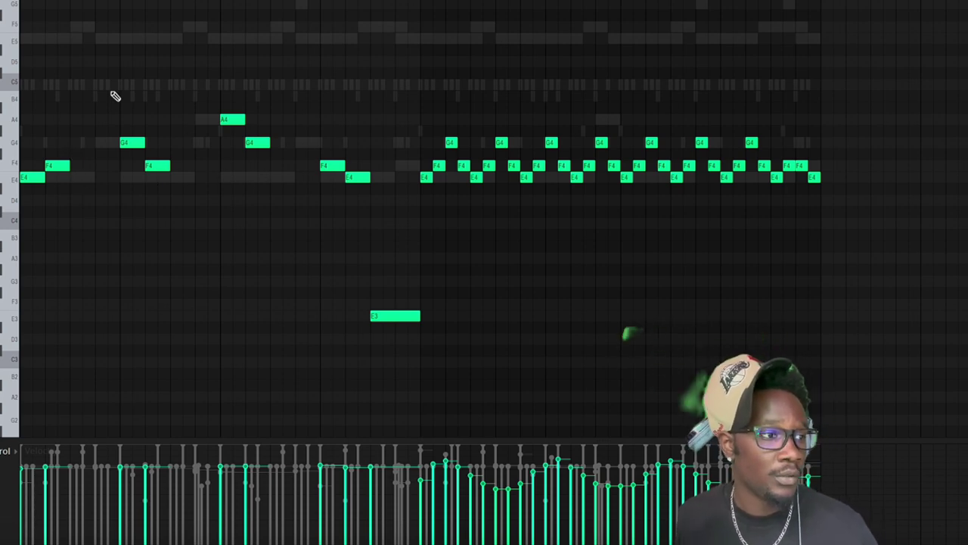
left_click_drag(416, 101, 824, 253)
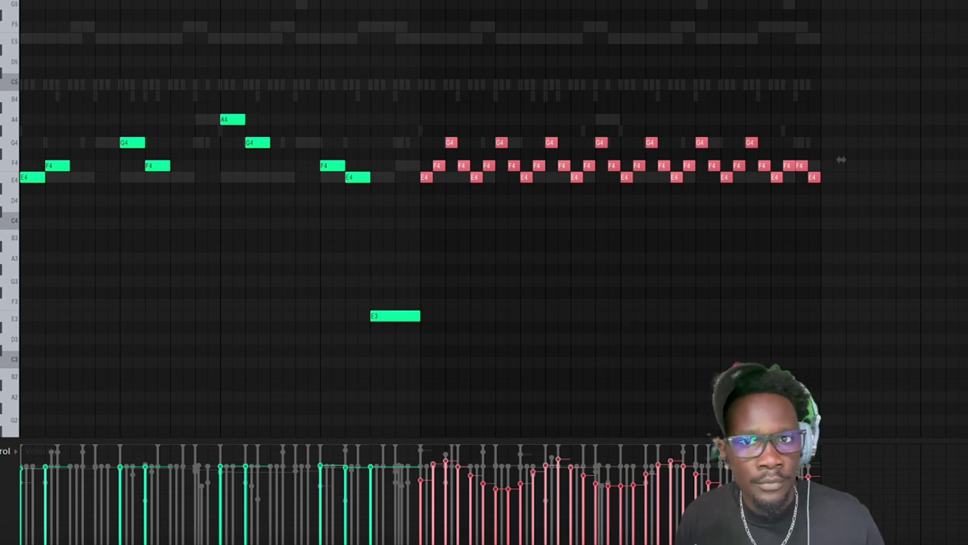
key("space")
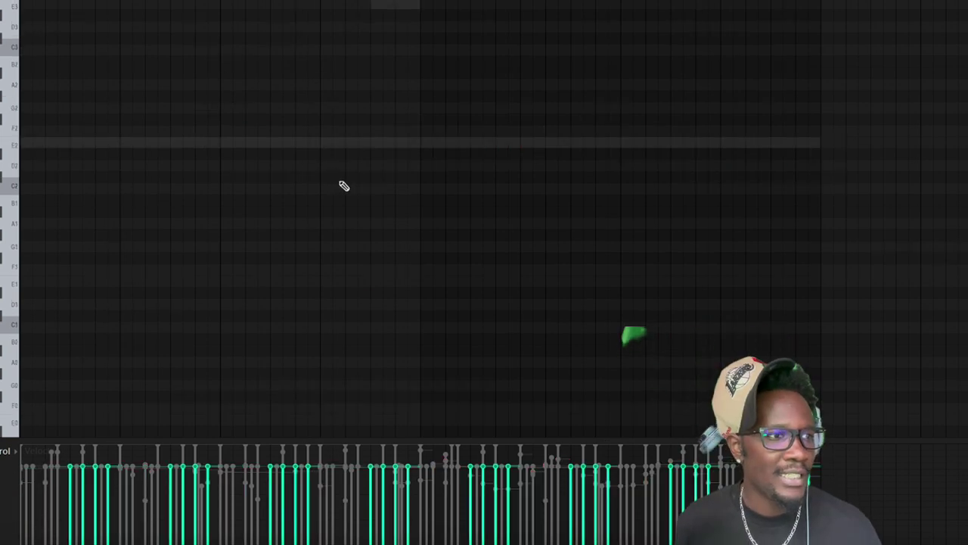
- Play the FL Keys #2 melody on its own and select its last four notes, A5, G5, F5 and E5
scroll(342, 184, "up", 4)
key("space")
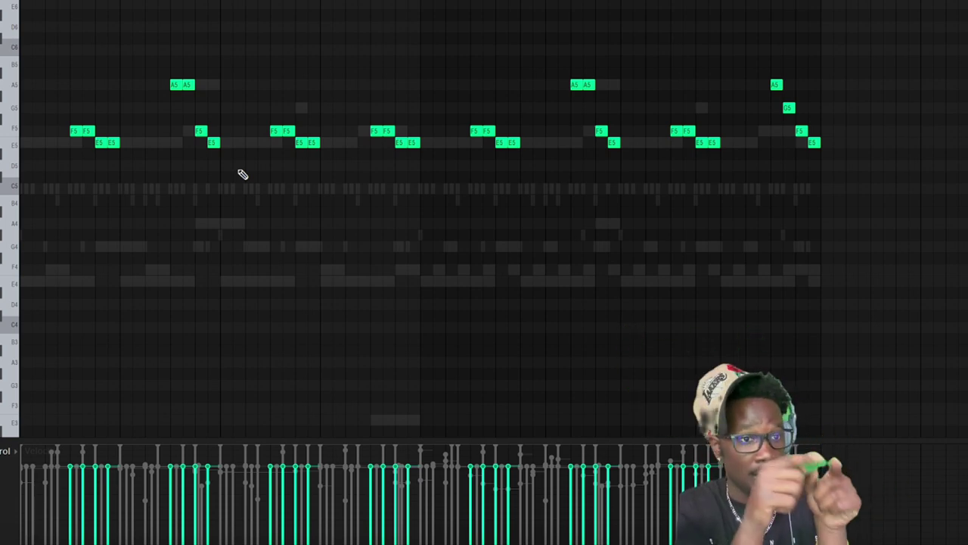
key("space")
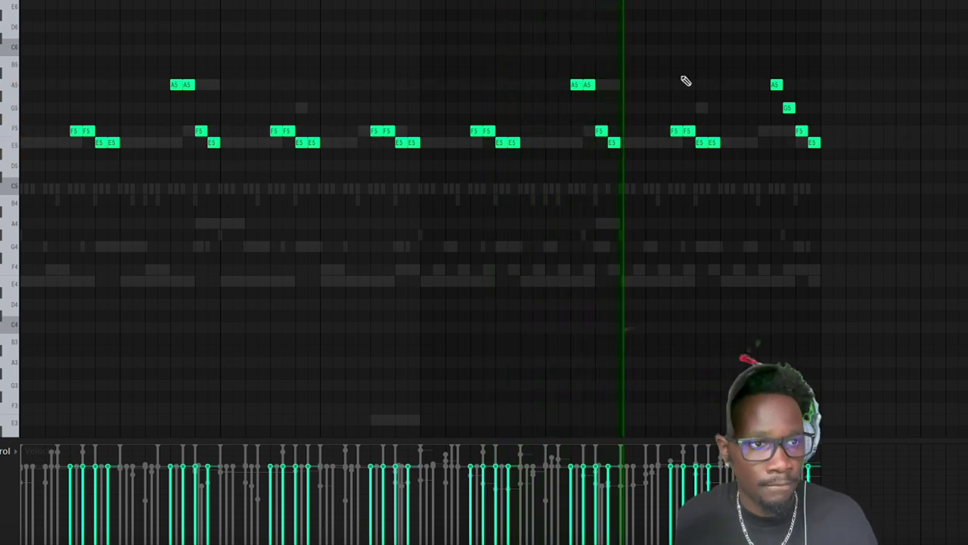
left_click_drag(751, 45, 858, 189)
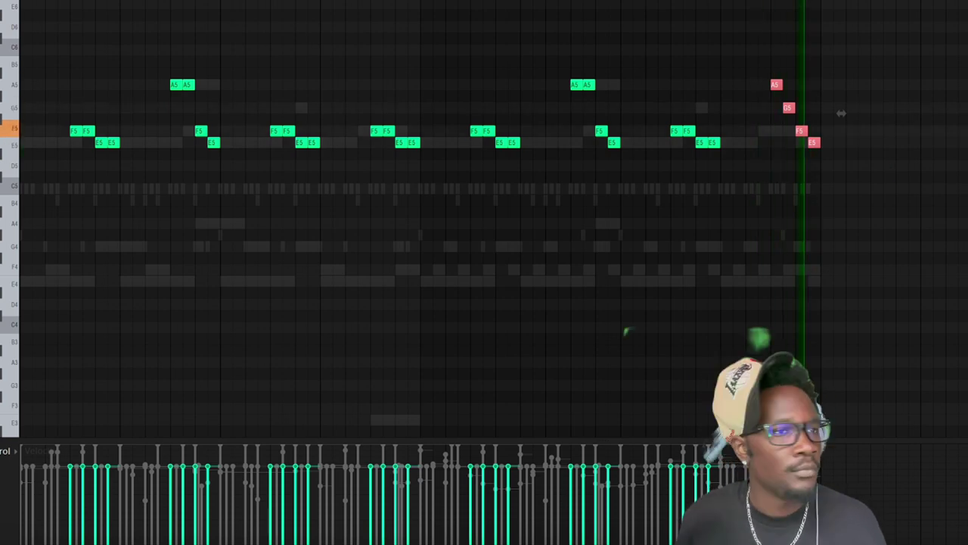
- Take the FL Keys #2 channel off solo in the channel rack
key("F6")
right_click(156, 186)
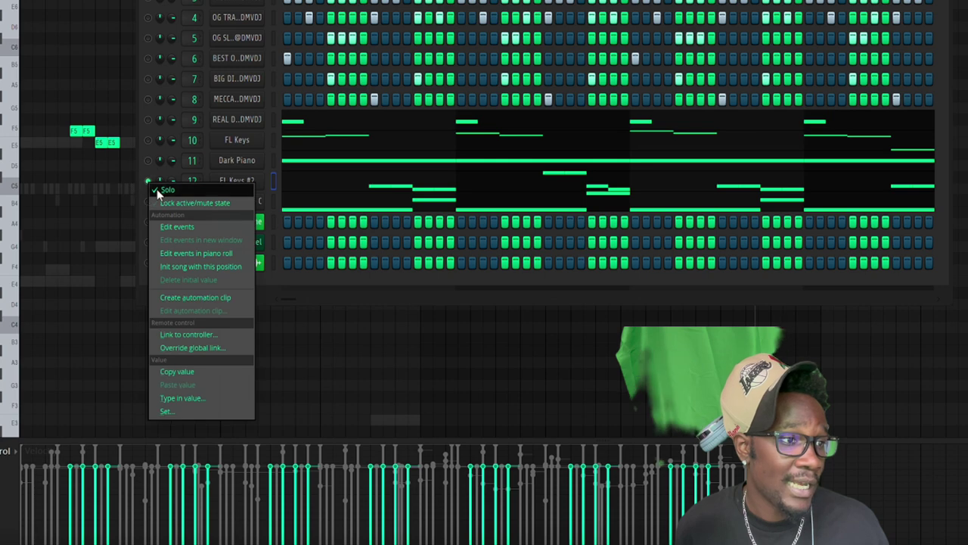
left_click(238, 295)
key("F6")
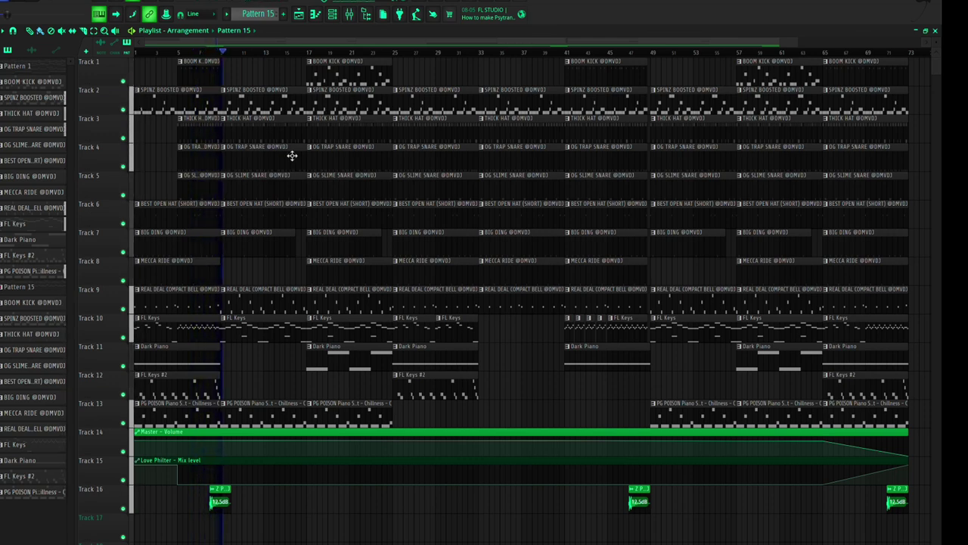
- Follow the playback of the full arrangement in the playlist, and open the mixer
scroll(250, 59, "up", 5)
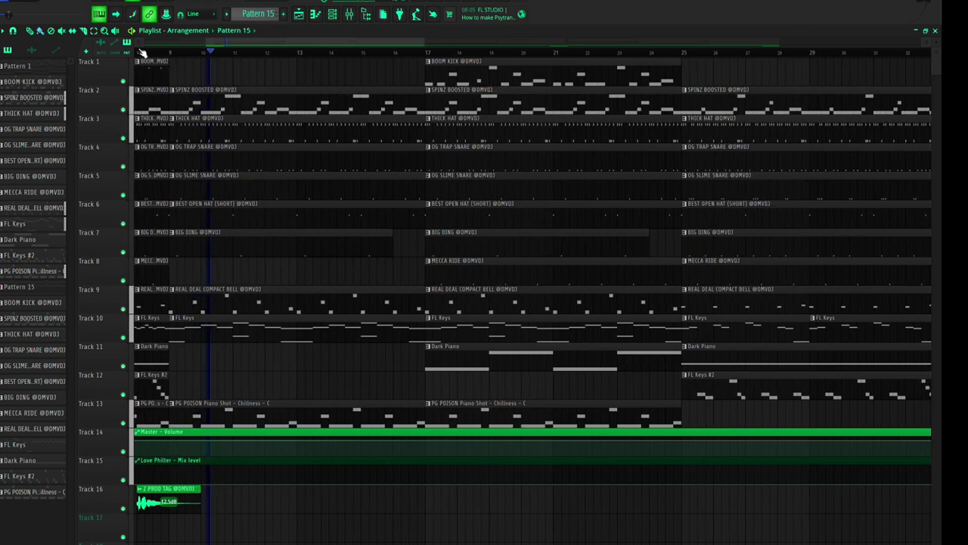
scroll(174, 55, "up", 1)
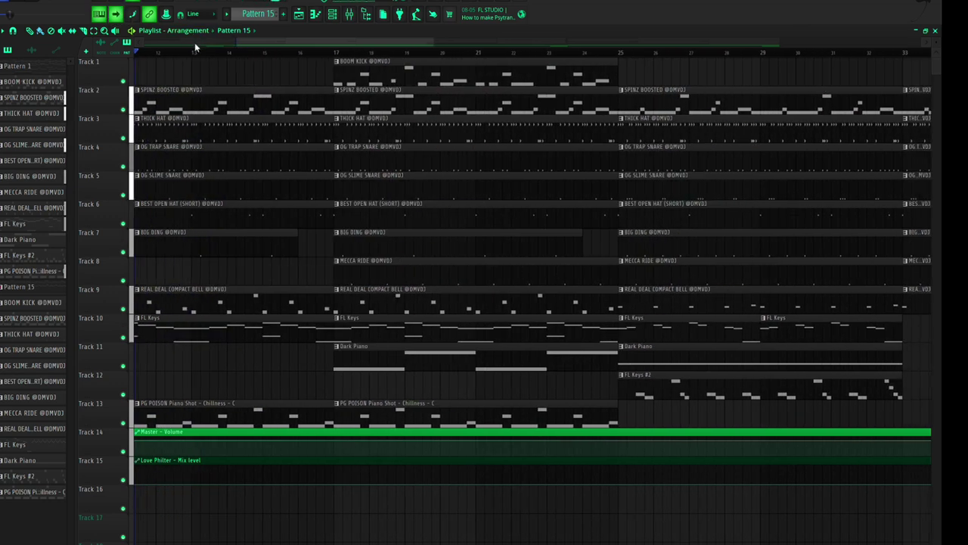
scroll(194, 55, "up", 3)
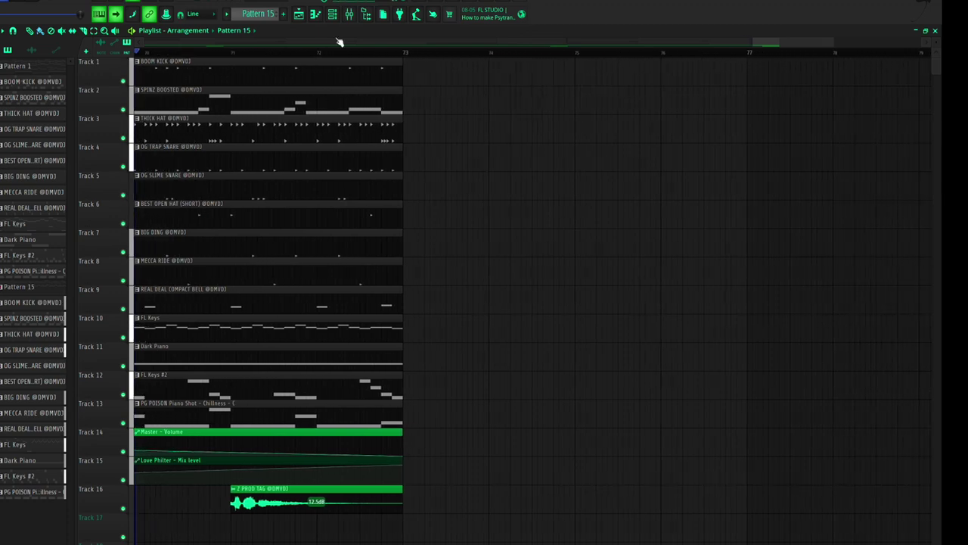
left_click(348, 13)
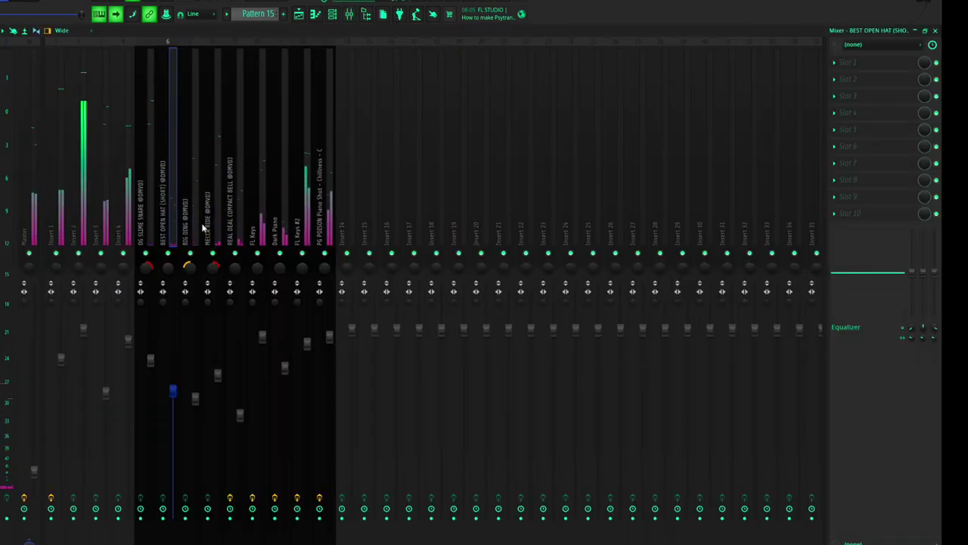